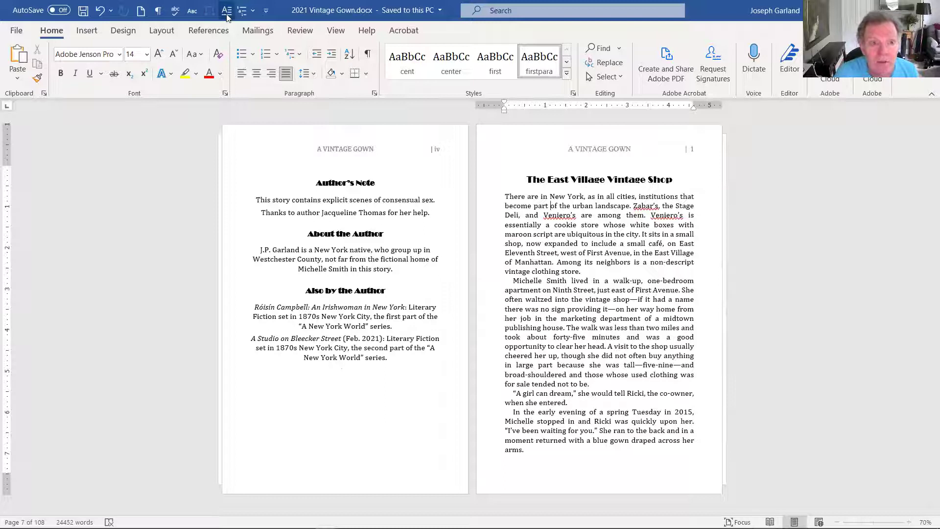
# Apply a Dropped drop cap spanning 3 lines to the opening paragraph of The East Village Vintage Shop.
pyautogui.click(226, 11)
pyautogui.click(473, 216)
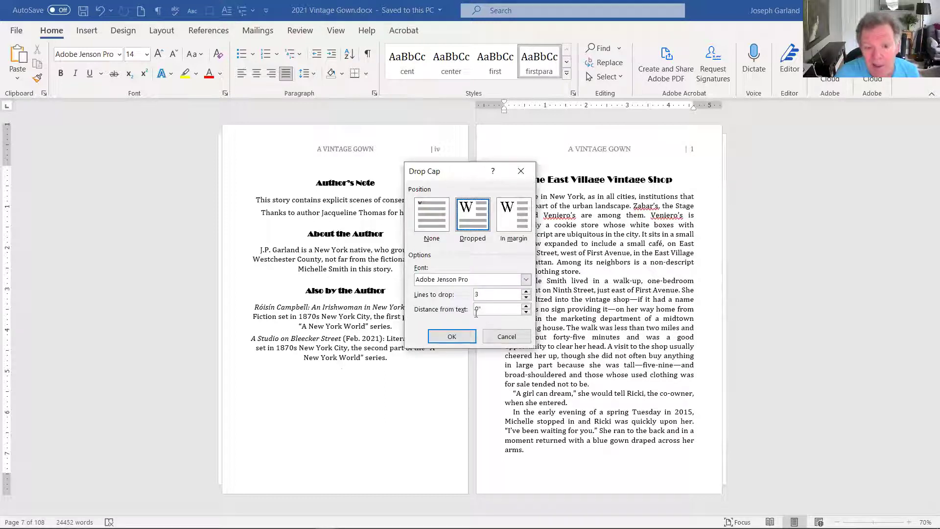
pyautogui.click(451, 336)
pyautogui.click(580, 254)
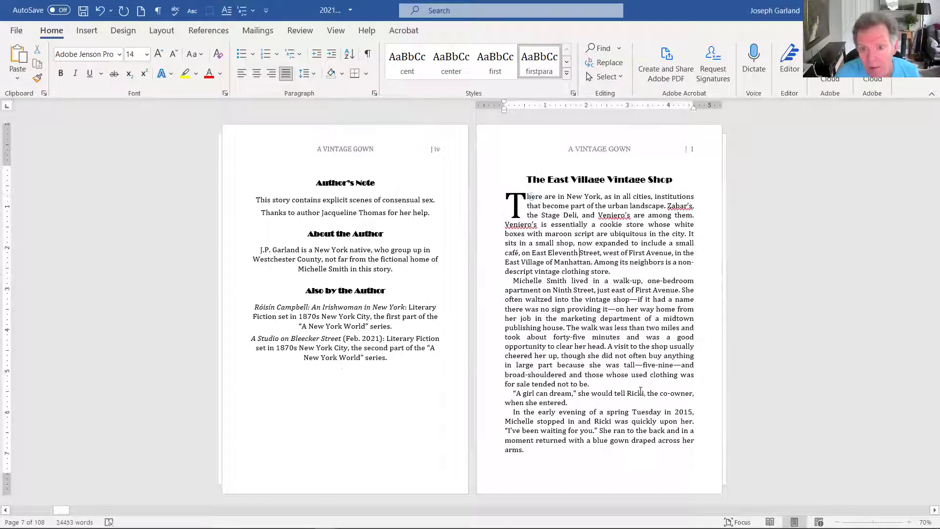
# Remove the drop cap from the chapter's opening paragraph by setting its position to None.
pyautogui.click(226, 10)
pyautogui.click(432, 217)
pyautogui.click(448, 337)
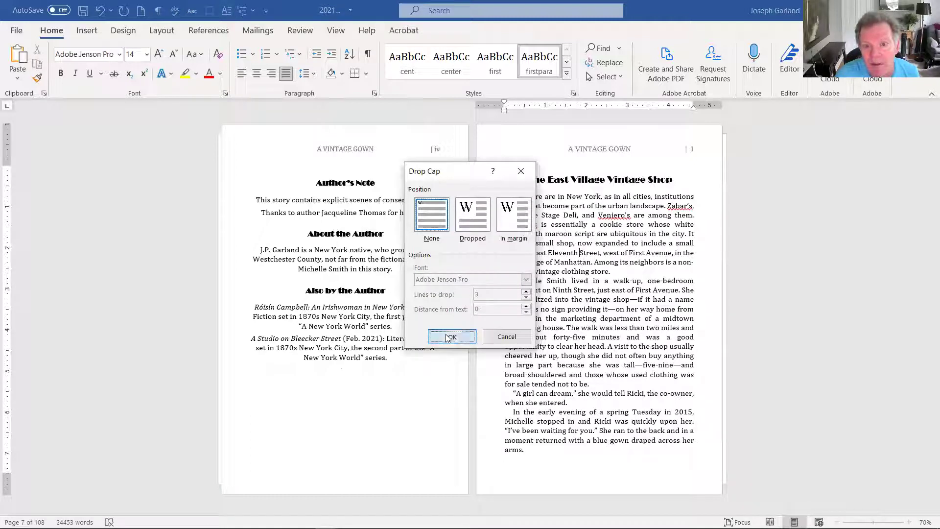
# Check the styles applied to the chapter title, opening paragraph and second paragraph, and look through the book's front matter.
pyautogui.click(578, 179)
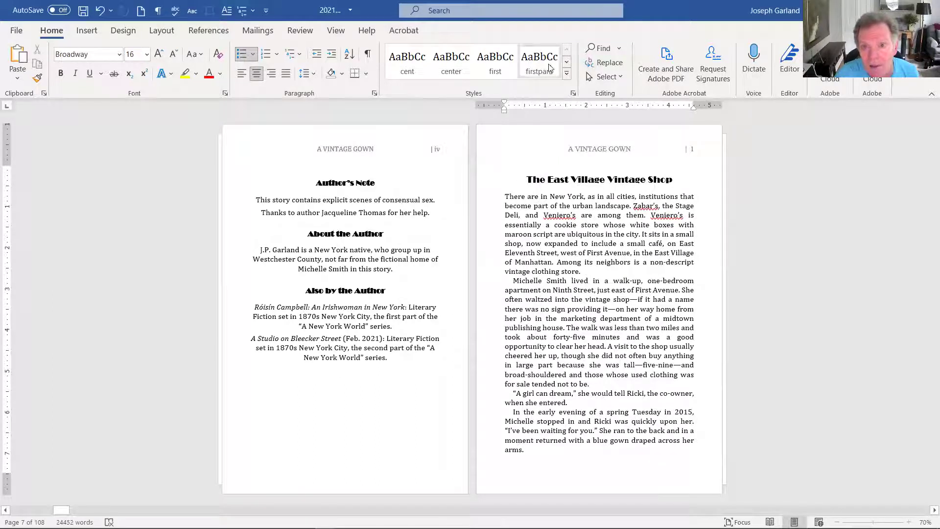
pyautogui.click(566, 64)
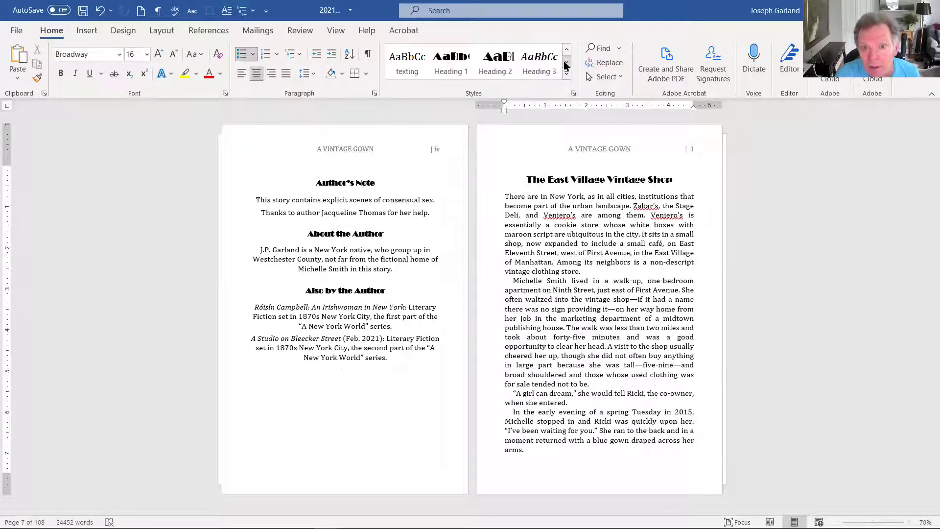
pyautogui.click(551, 222)
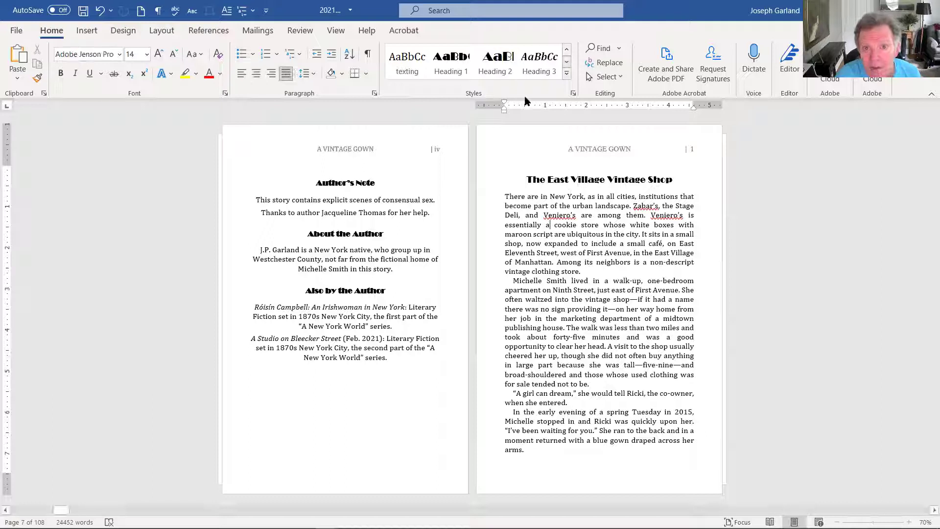
pyautogui.click(567, 51)
pyautogui.click(569, 52)
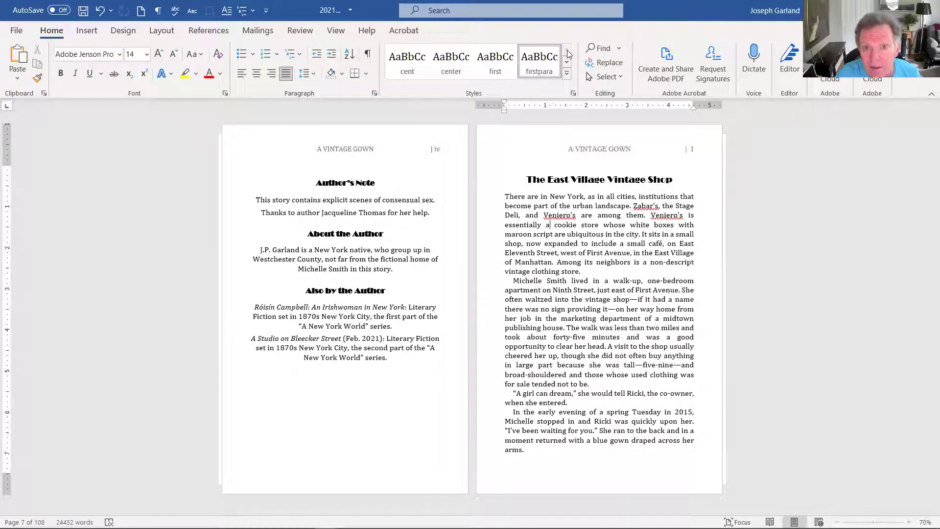
pyautogui.click(540, 301)
pyautogui.click(567, 67)
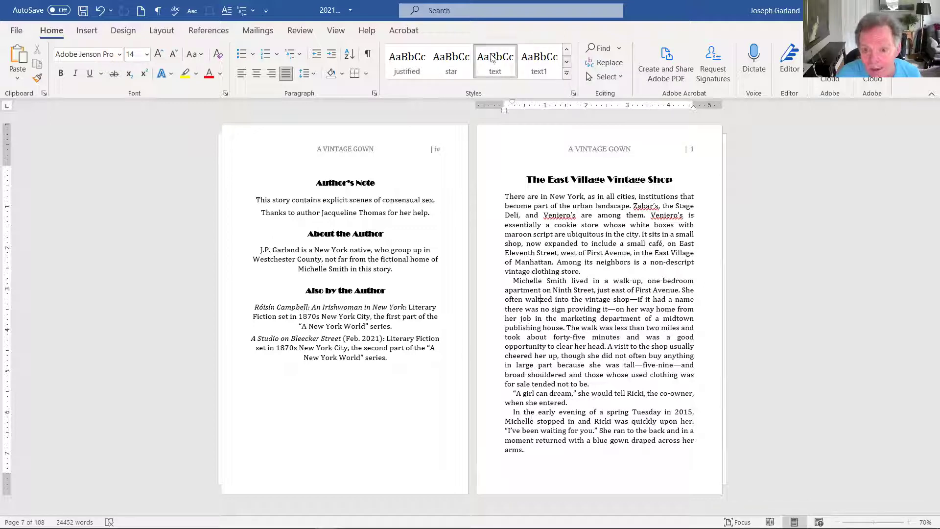
pyautogui.scroll(5, 587, 306)
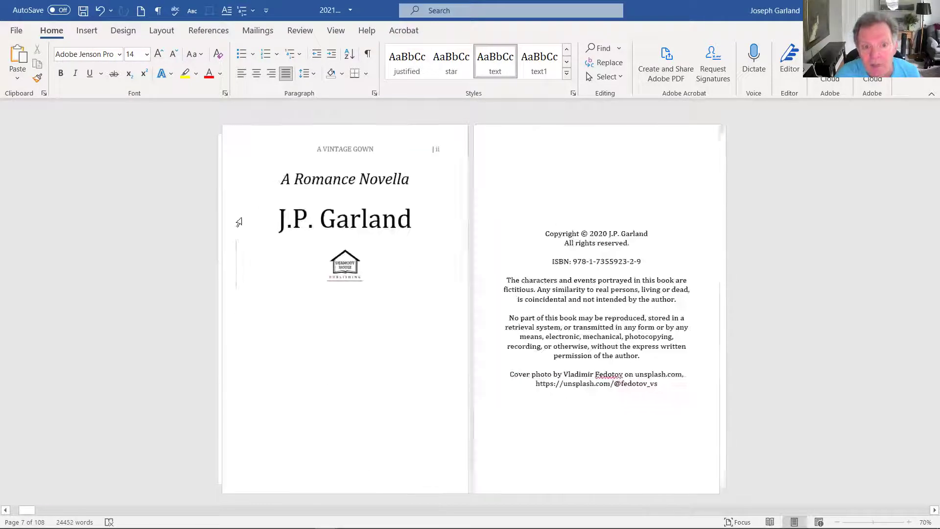
pyautogui.scroll(-5, 458, 311)
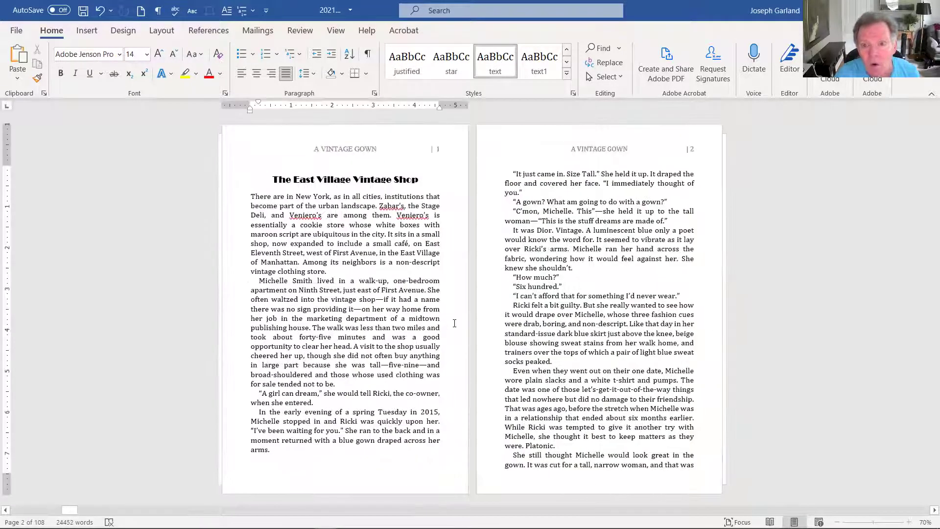
pyautogui.scroll(5, 454, 323)
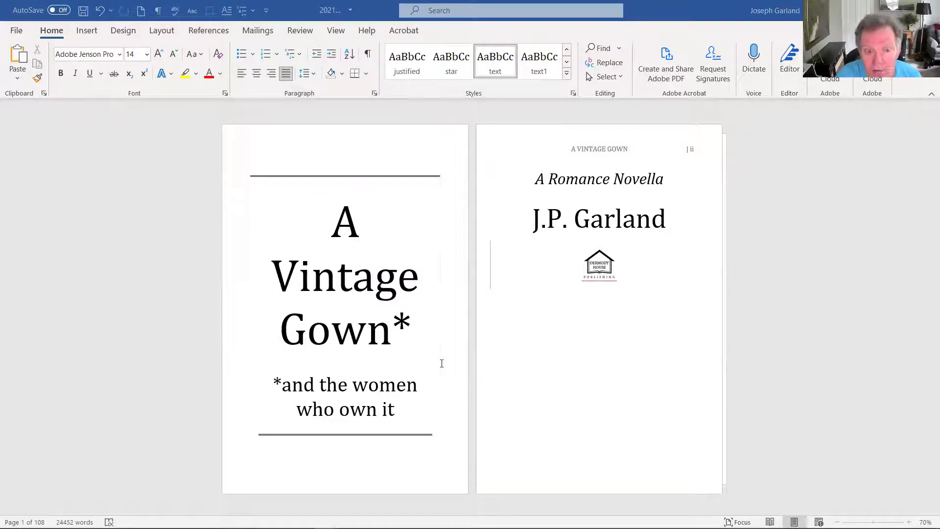
# Switch to the Draft2Digital ebook details page and upload 2021 Vintage Gown.docx from Documents as the book file.
pyautogui.hotkey('alt', 'Tab')
pyautogui.scroll(-14, 470, 426)
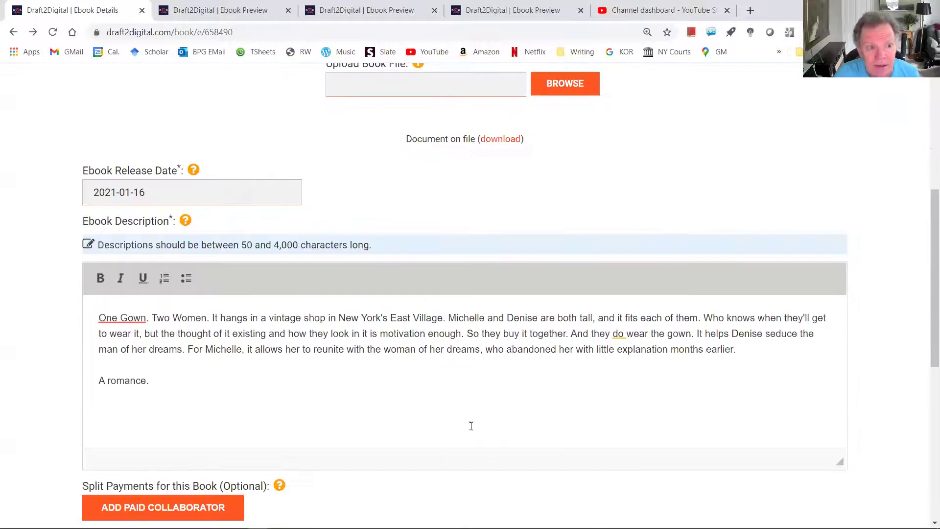
pyautogui.scroll(8, 445, 382)
pyautogui.scroll(5, 483, 319)
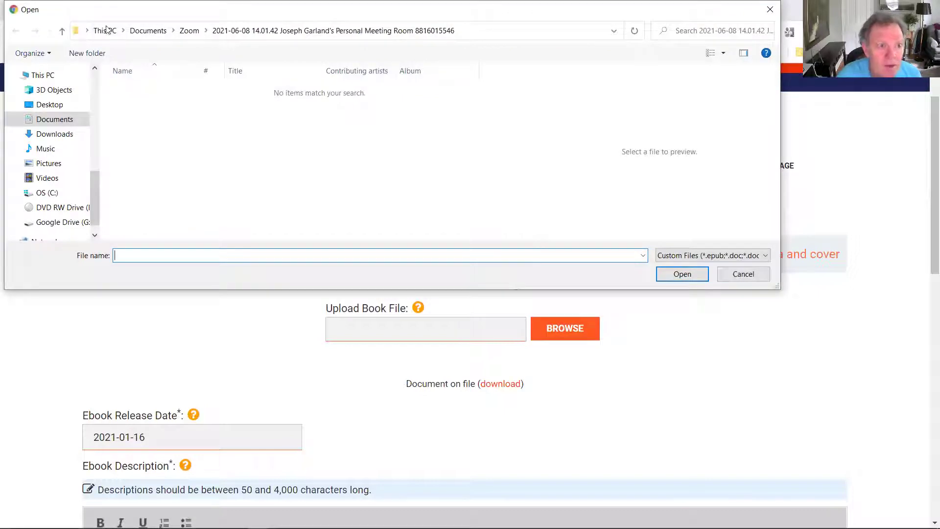
pyautogui.click(61, 120)
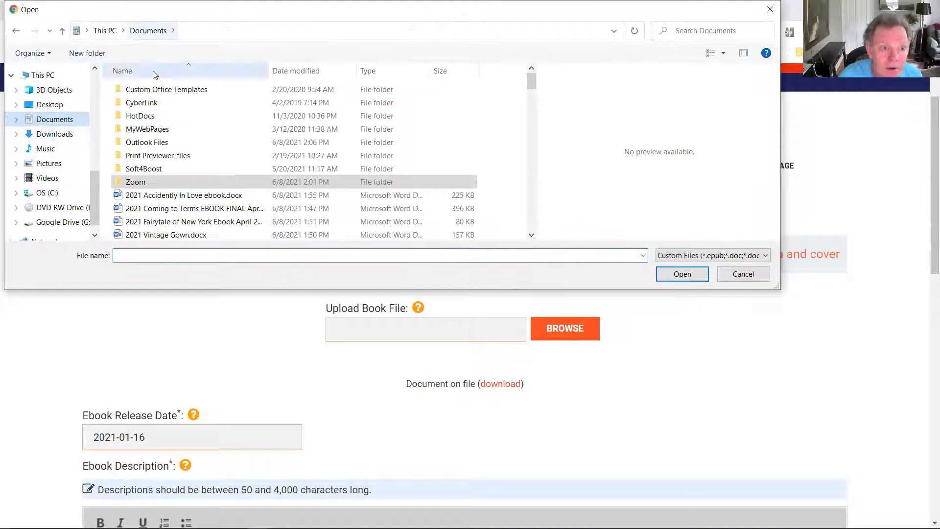
pyautogui.doubleClick(189, 235)
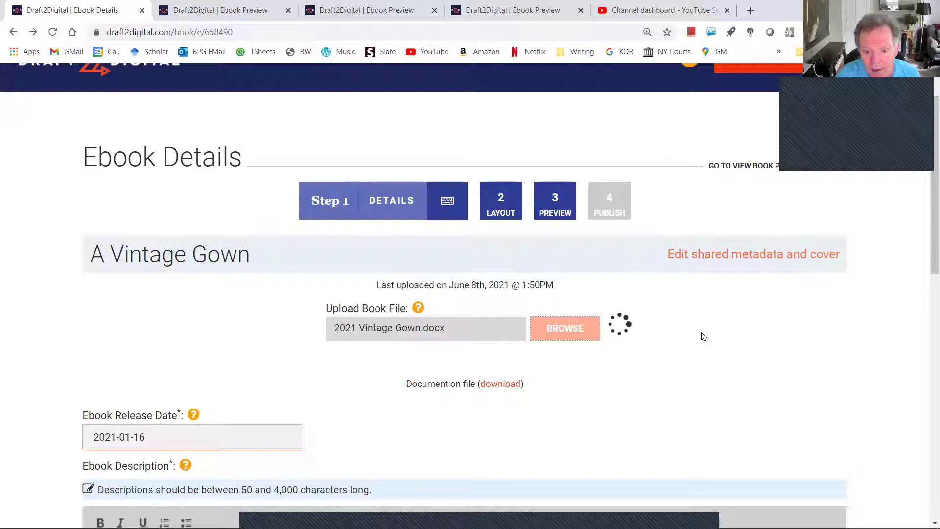
# Save the ebook details for A Vintage Gown and continue to the layout stage.
pyautogui.scroll(-1, 703, 336)
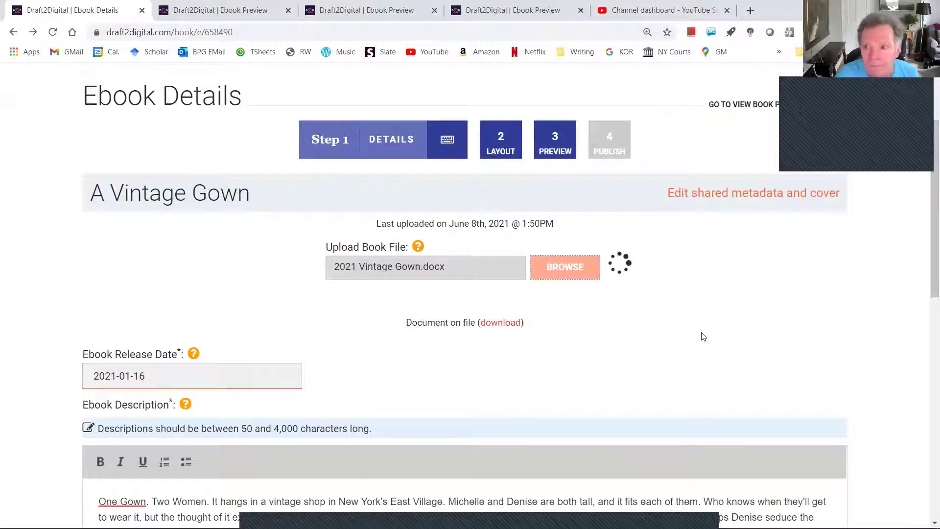
pyautogui.scroll(-10, 703, 336)
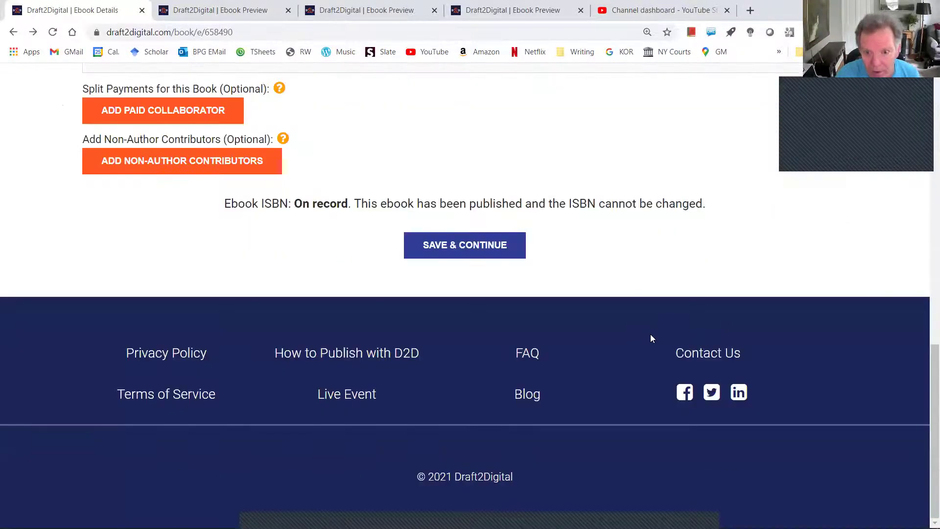
pyautogui.click(475, 258)
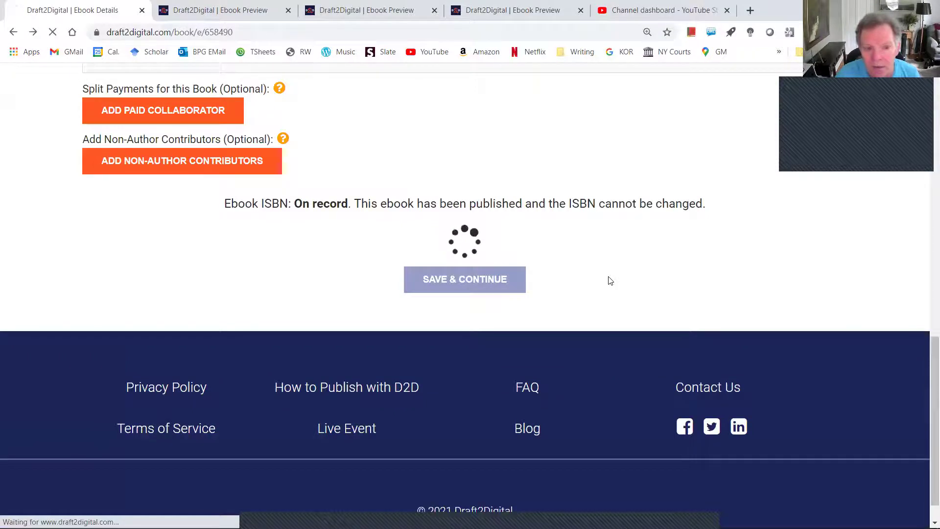
# Review the chapter layout, then save it without adding any end matter and continue to the ebook preview.
pyautogui.scroll(-5, 448, 337)
pyautogui.scroll(-8, 602, 338)
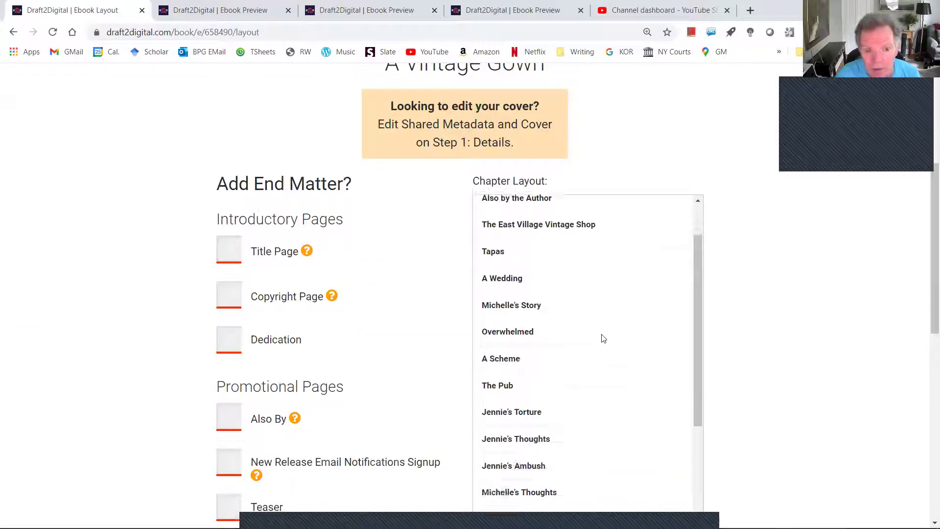
pyautogui.scroll(-10, 683, 318)
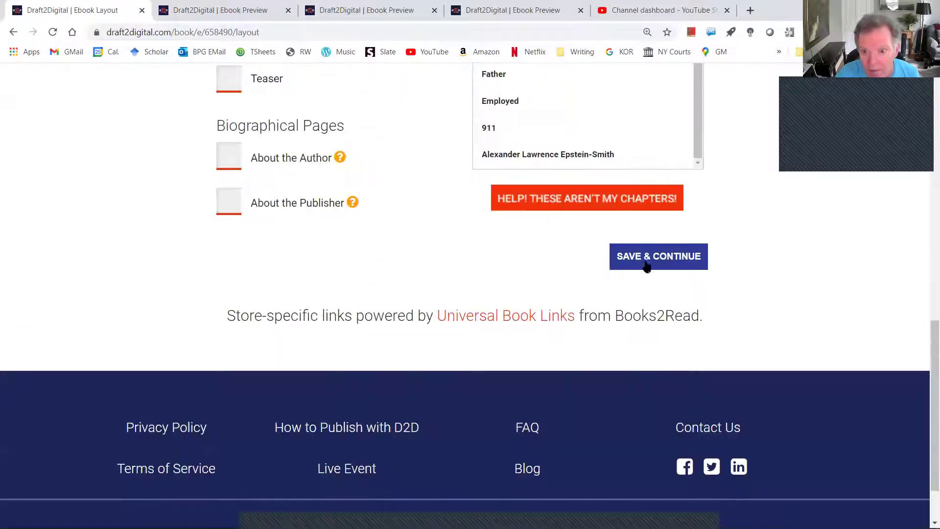
pyautogui.click(648, 259)
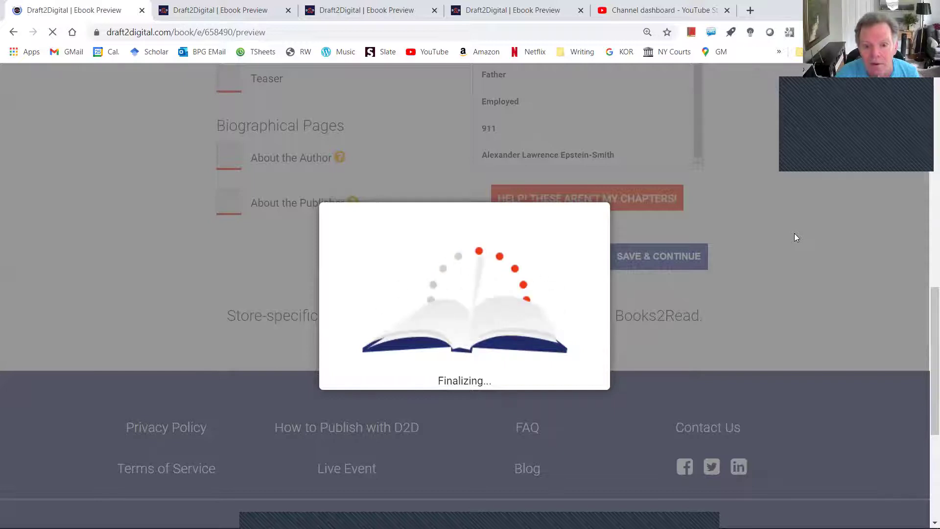
# Page through the previewed front matter from the title page to the About the Author page.
pyautogui.scroll(-6, 378, 297)
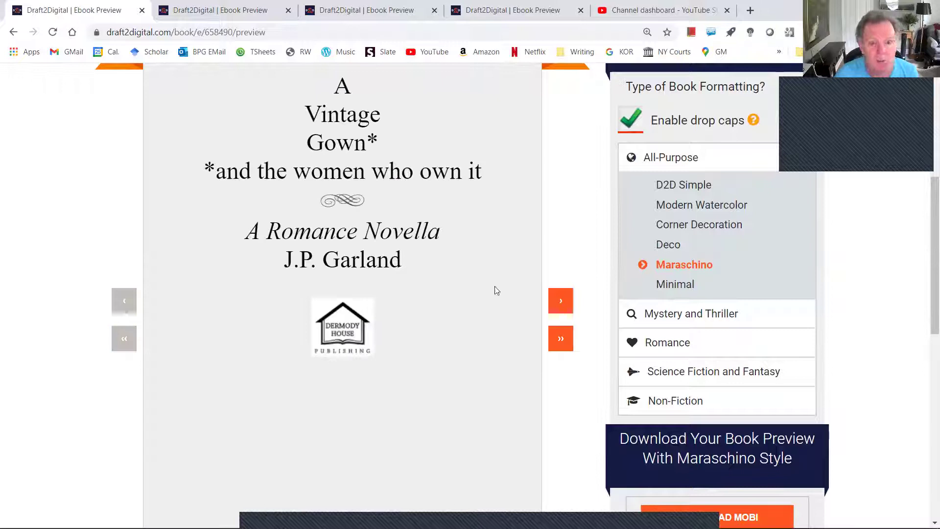
pyautogui.click(562, 305)
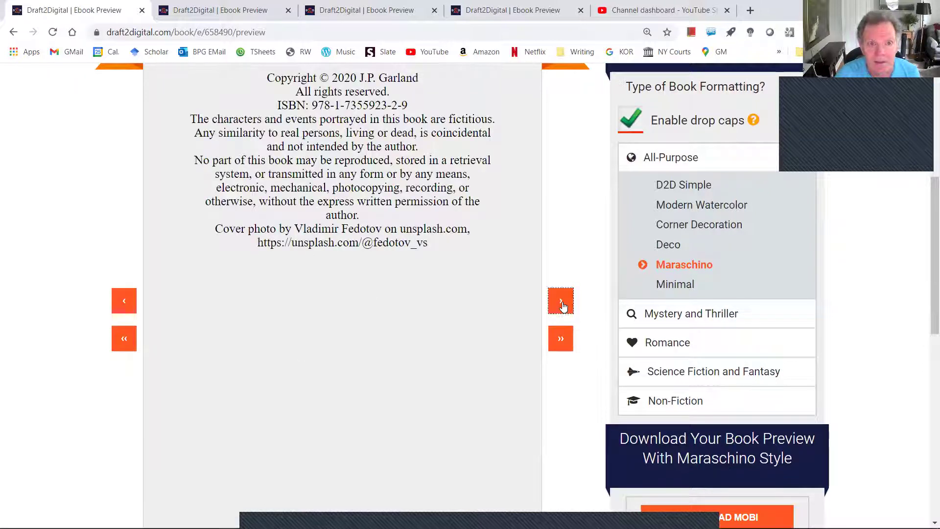
pyautogui.click(562, 304)
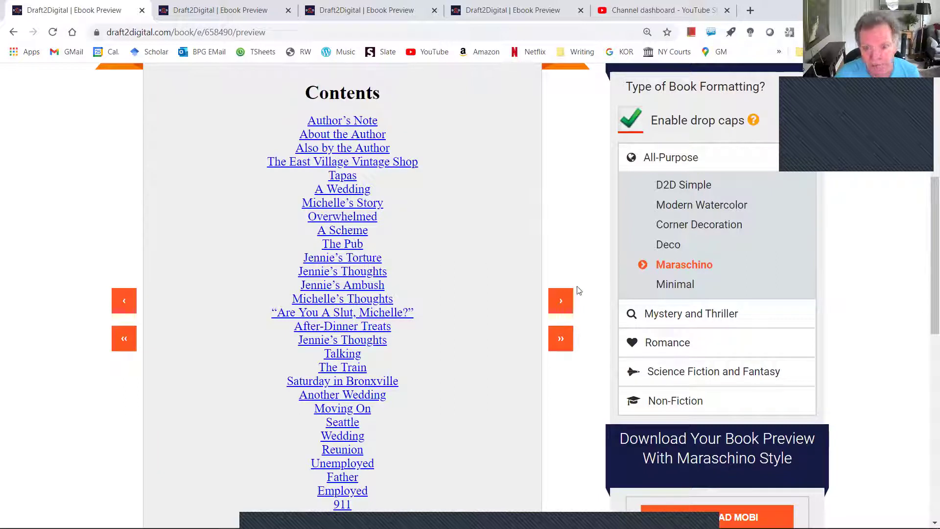
pyautogui.click(563, 304)
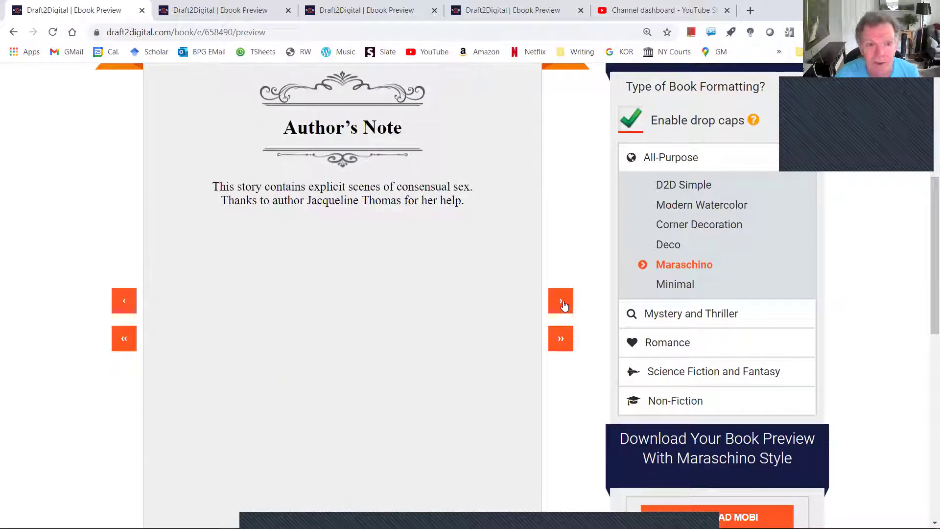
pyautogui.click(564, 305)
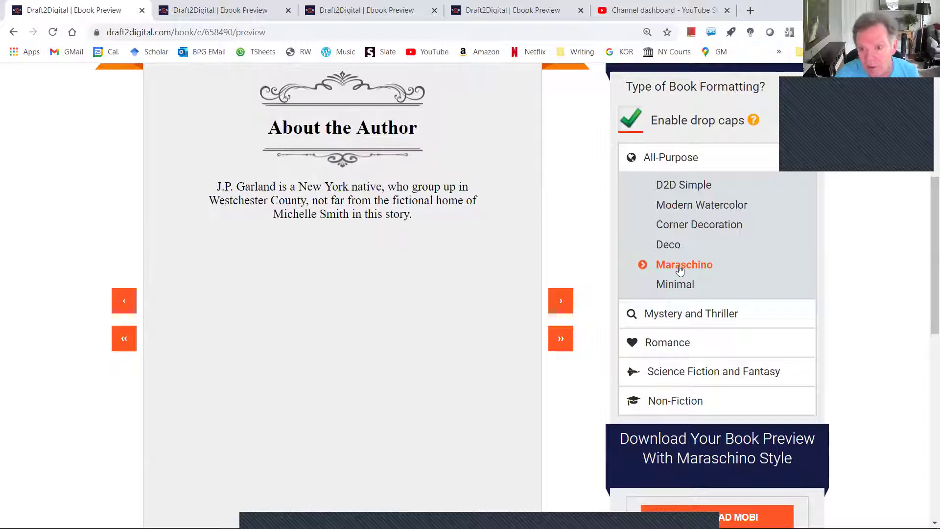
# Try the Deco formatting style on the preview and return to the Maraschino style.
pyautogui.click(671, 246)
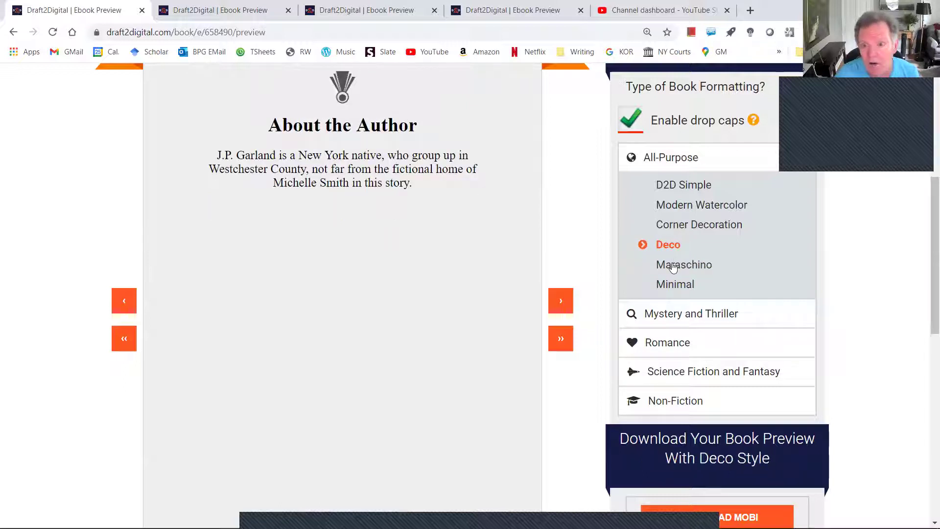
pyautogui.click(672, 268)
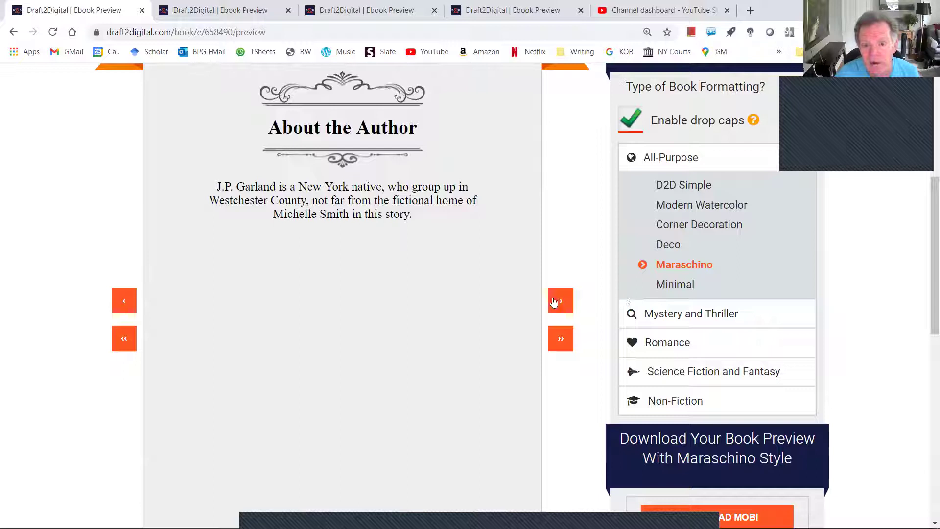
# Go to the chapter The East Village Vintage Shop in the preview and turn drop caps off and on again.
pyautogui.click(564, 340)
pyautogui.click(561, 338)
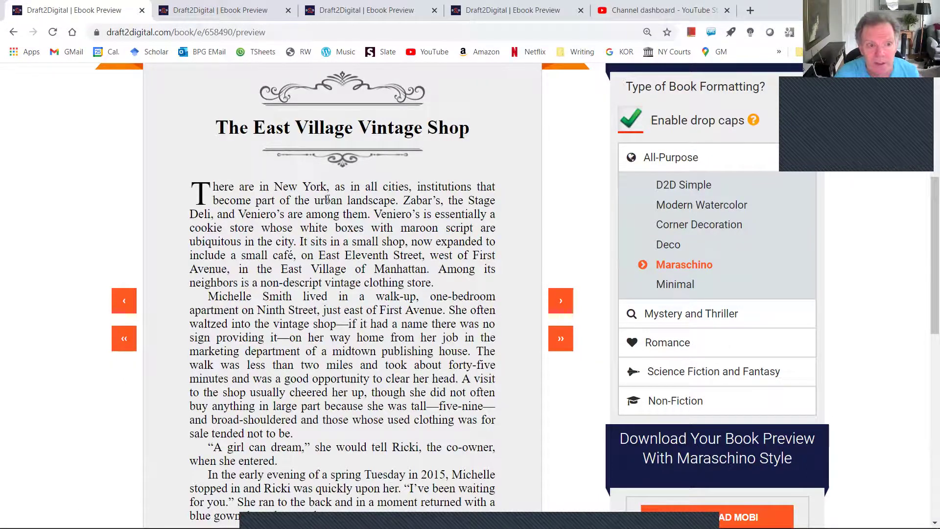
pyautogui.click(631, 122)
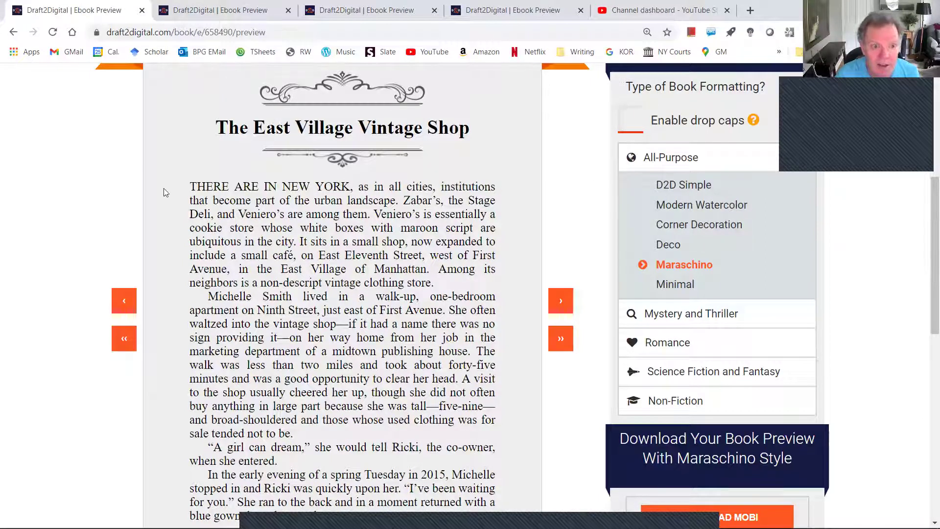
pyautogui.click(634, 127)
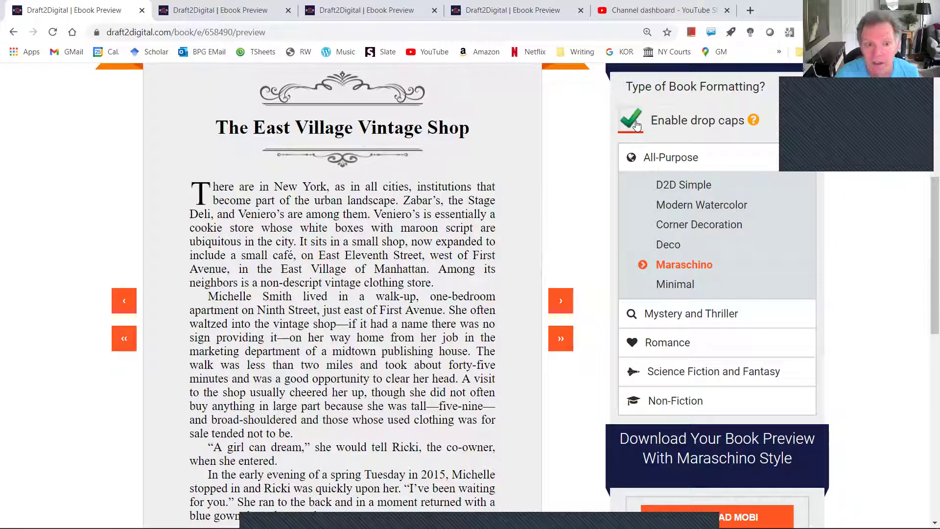
# Skip through the following chapters from Tapas past Overwhelmed to examine how their opening drop caps are rendered.
pyautogui.click(561, 301)
pyautogui.click(560, 339)
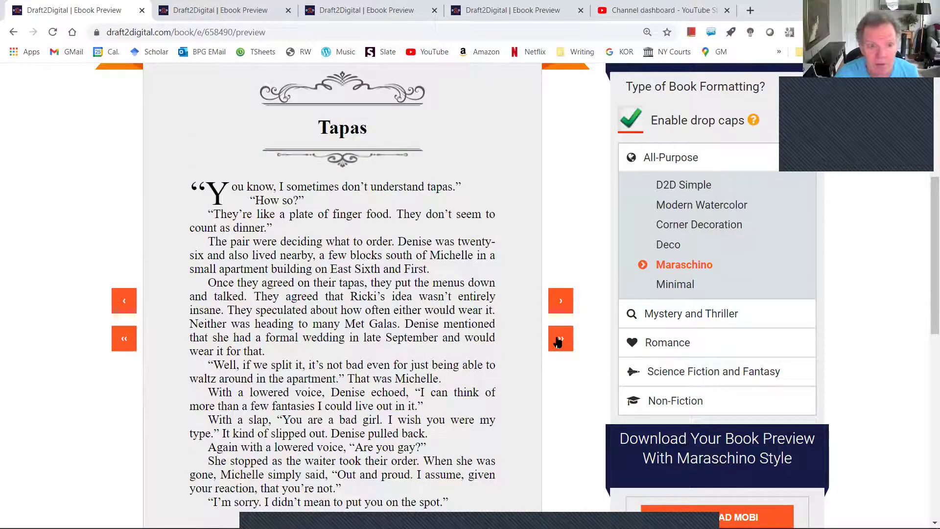
pyautogui.click(559, 339)
pyautogui.click(559, 339)
pyautogui.click(559, 339)
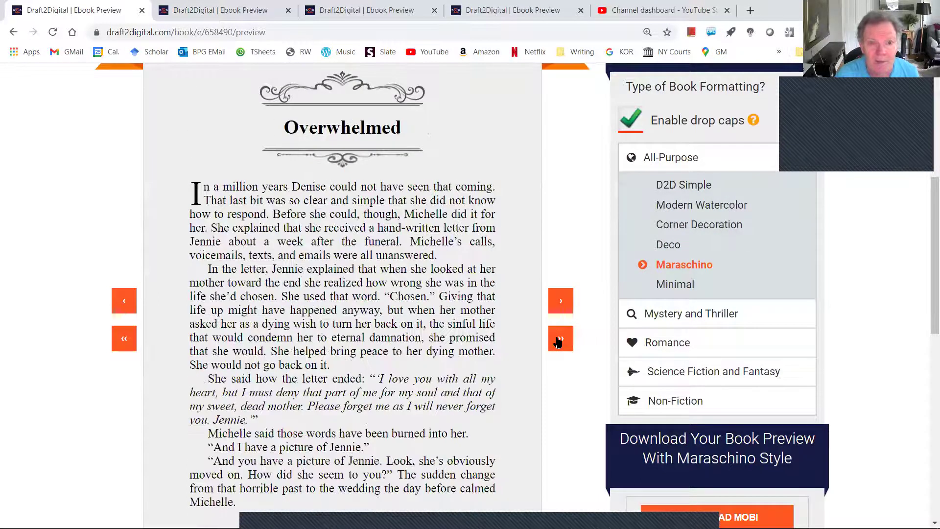
pyautogui.click(559, 339)
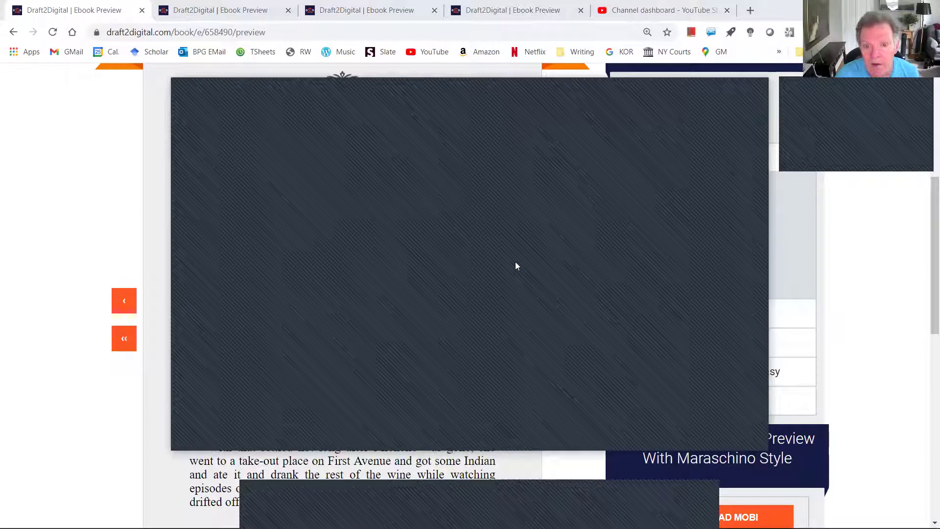
# Switch to the Amazon page of A Vintage Gown, open its Kindle sample and read the front matter through About the Author.
pyautogui.hotkey('alt', 'Tab')
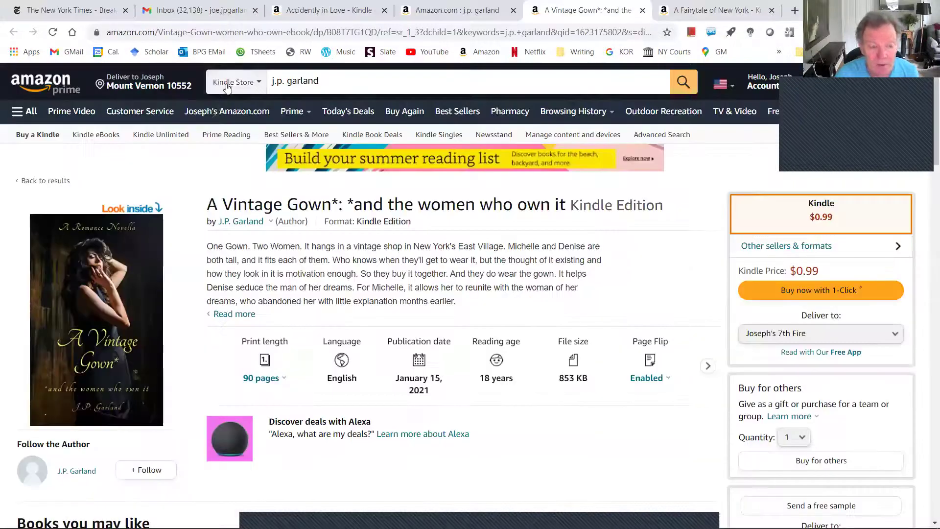
pyautogui.click(101, 307)
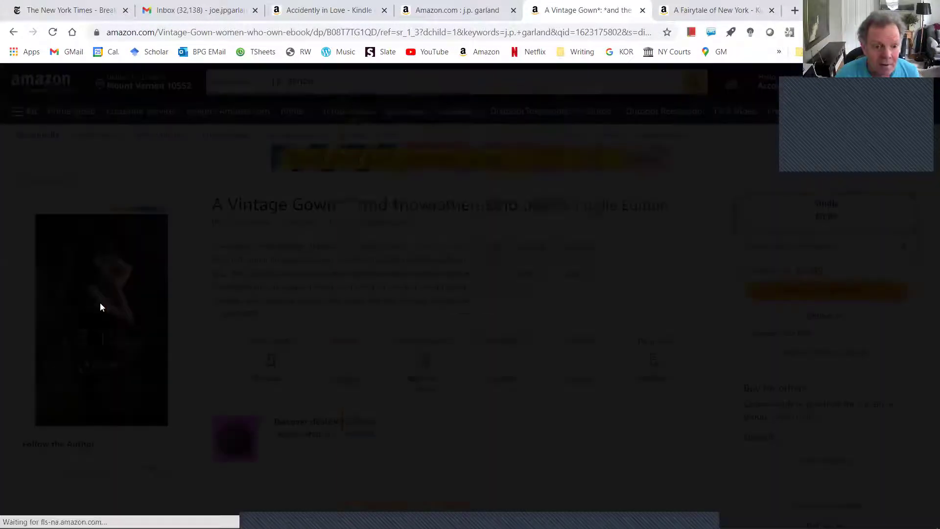
pyautogui.scroll(-10, 409, 248)
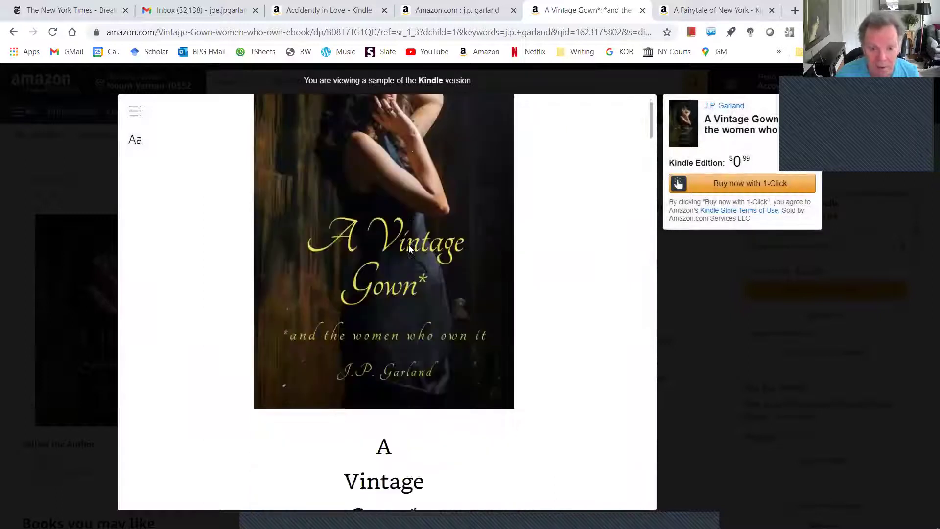
pyautogui.scroll(-15, 456, 315)
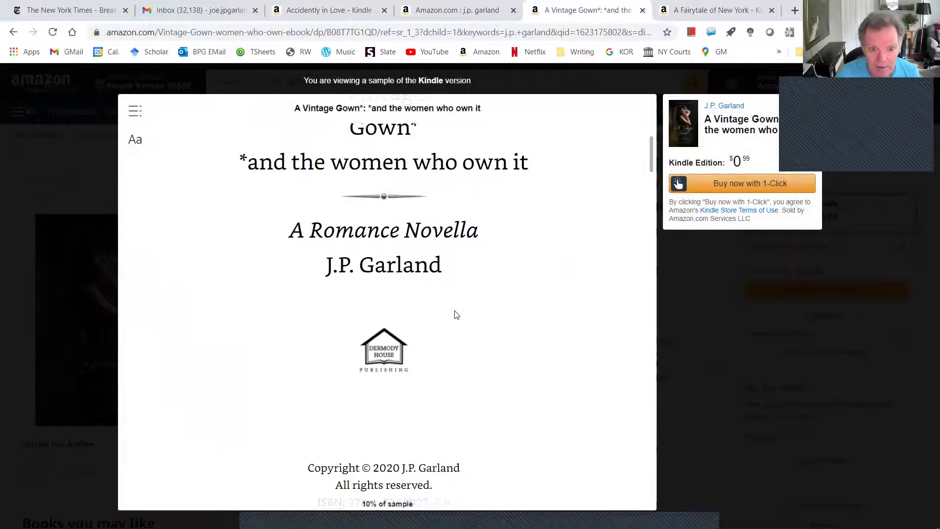
pyautogui.scroll(-6, 457, 314)
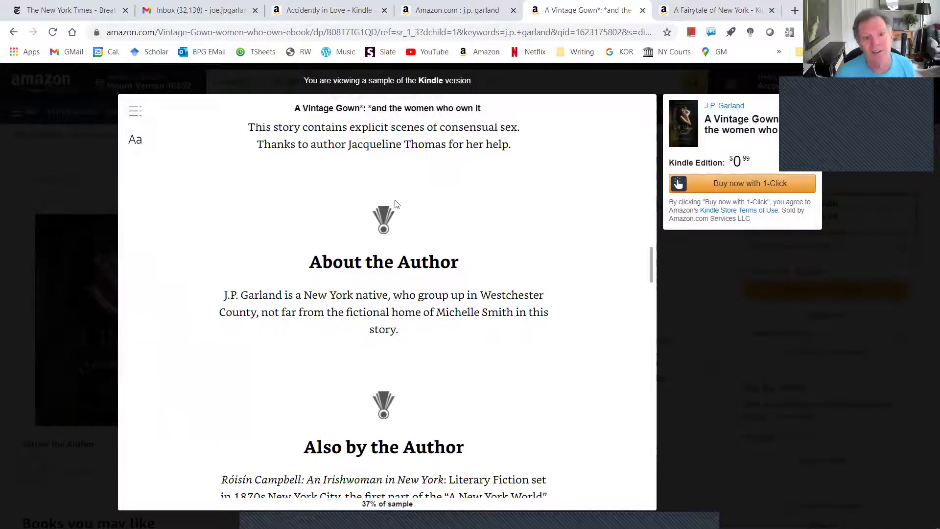
# Examine the Kindle sample's chapter opening The East Village Vintage Shop and read on to the end of the sample.
pyautogui.scroll(-1, 396, 204)
pyautogui.scroll(-9, 395, 203)
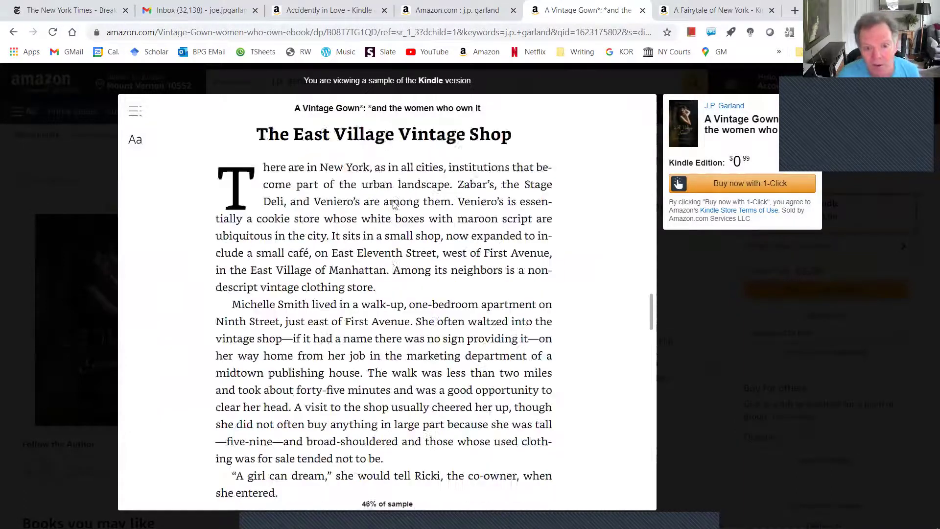
pyautogui.scroll(6, 394, 205)
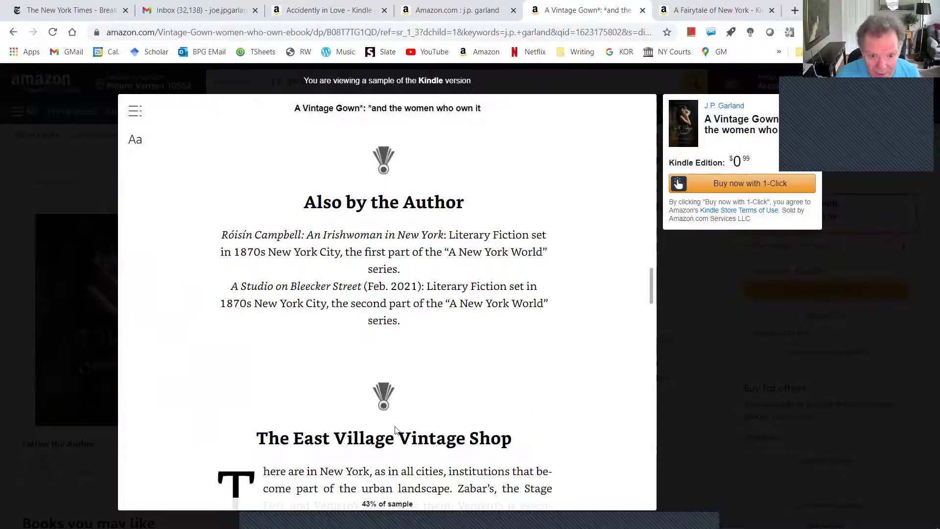
pyautogui.scroll(-10, 396, 430)
pyautogui.scroll(-15, 331, 360)
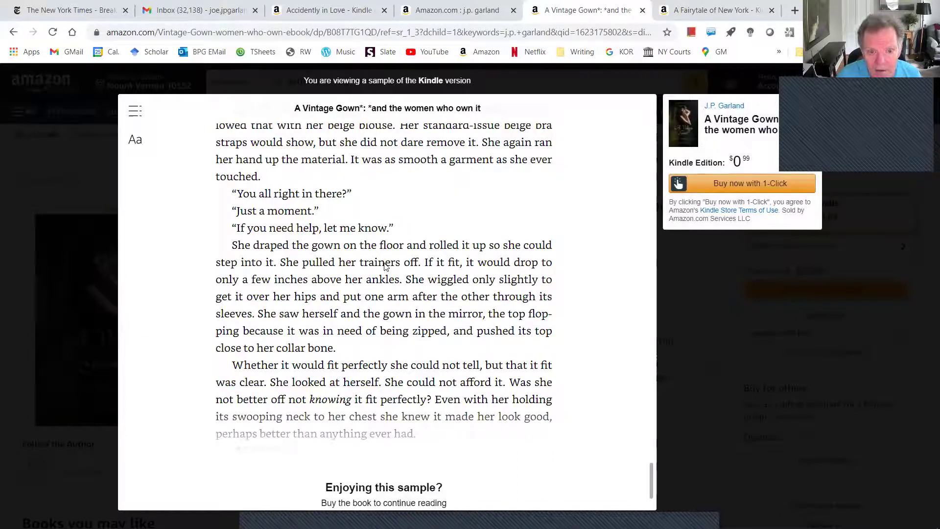
# Return to the Draft2Digital preview, apply the Deco formatting style and advance from A Scheme to the chapter The Pub.
pyautogui.hotkey('alt', 'Tab')
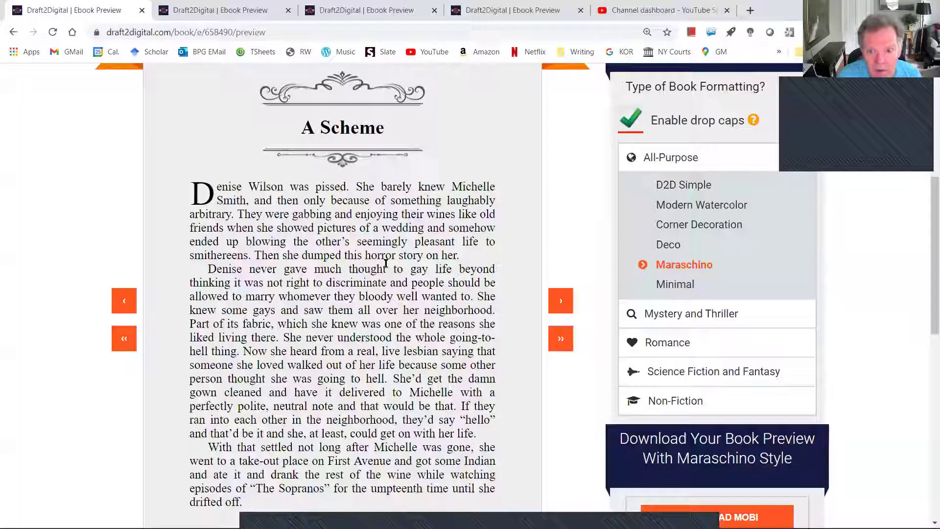
pyautogui.click(668, 247)
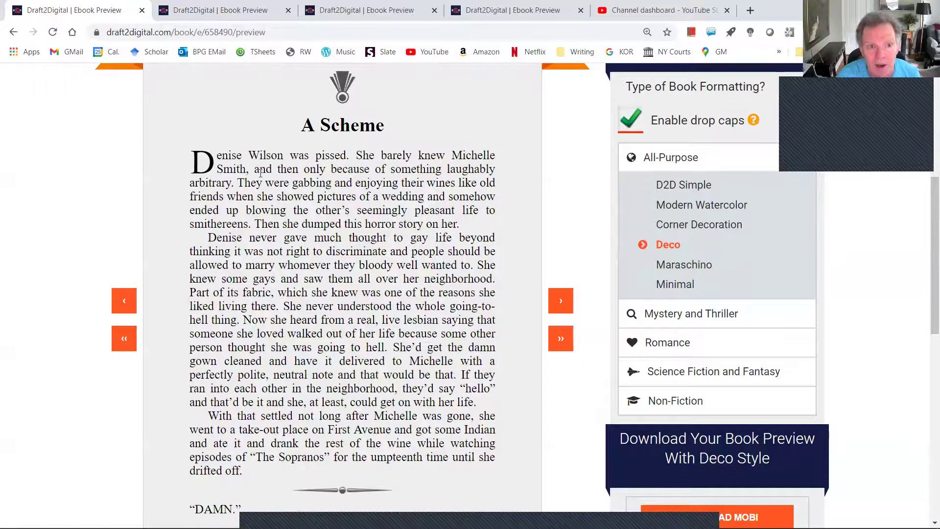
pyautogui.scroll(-7, 345, 241)
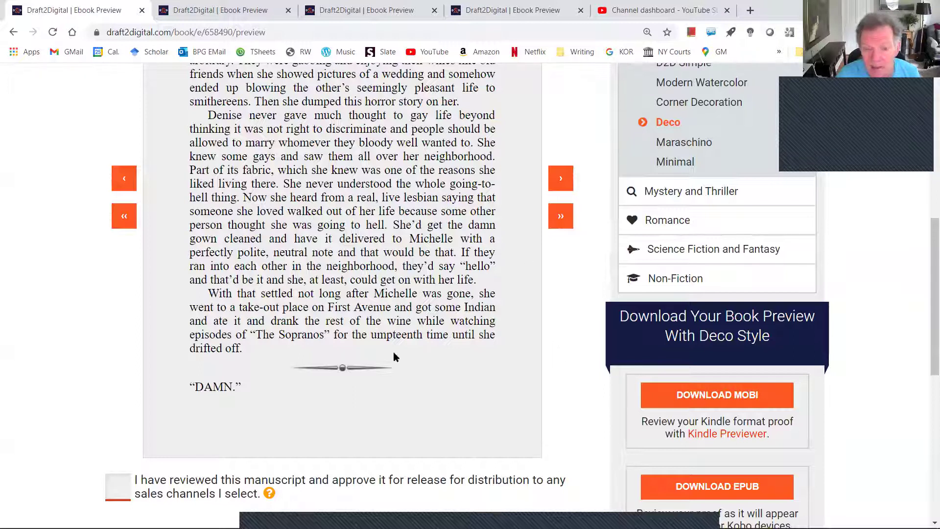
pyautogui.click(564, 186)
pyautogui.click(561, 184)
pyautogui.click(561, 184)
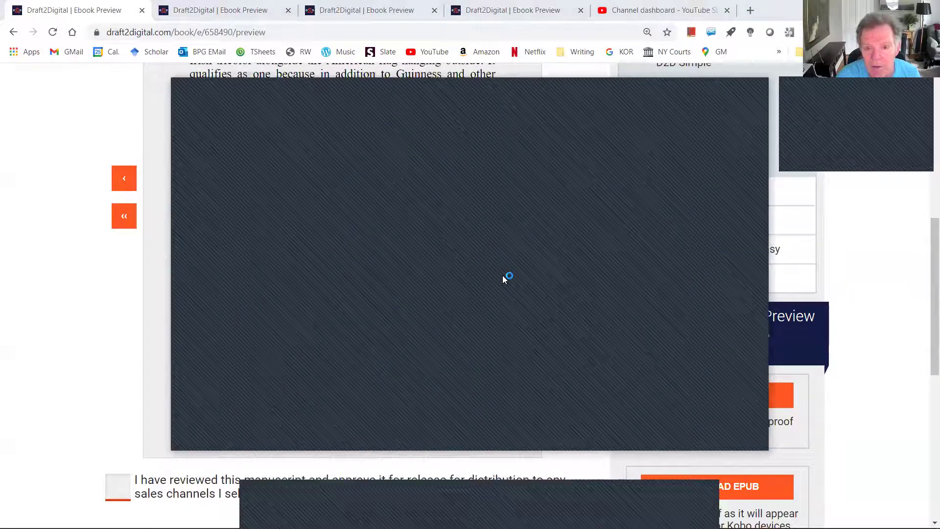
# Switch to the Word manuscript and check the indentation settings of the first paragraph on page 5 and the section-opening paragraph on page 4.
pyautogui.hotkey('alt', 'Tab')
pyautogui.scroll(-4, 503, 276)
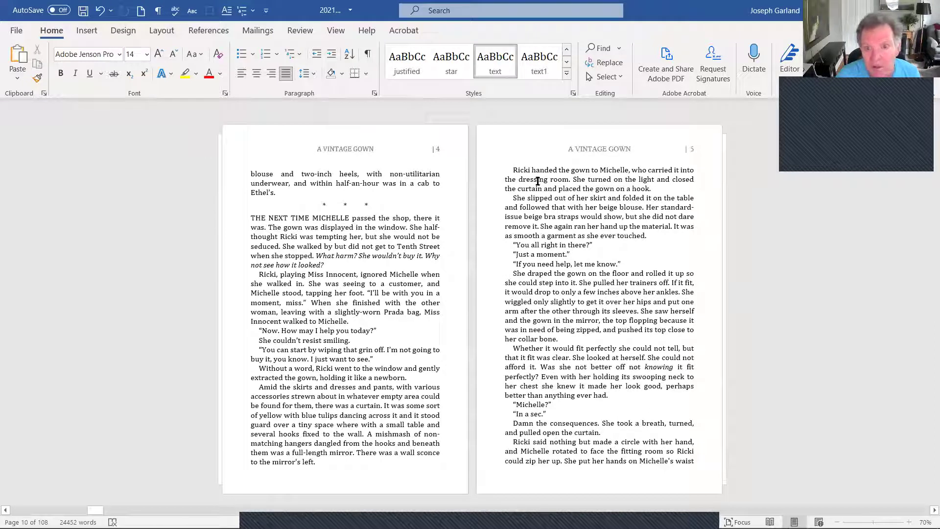
pyautogui.click(524, 174)
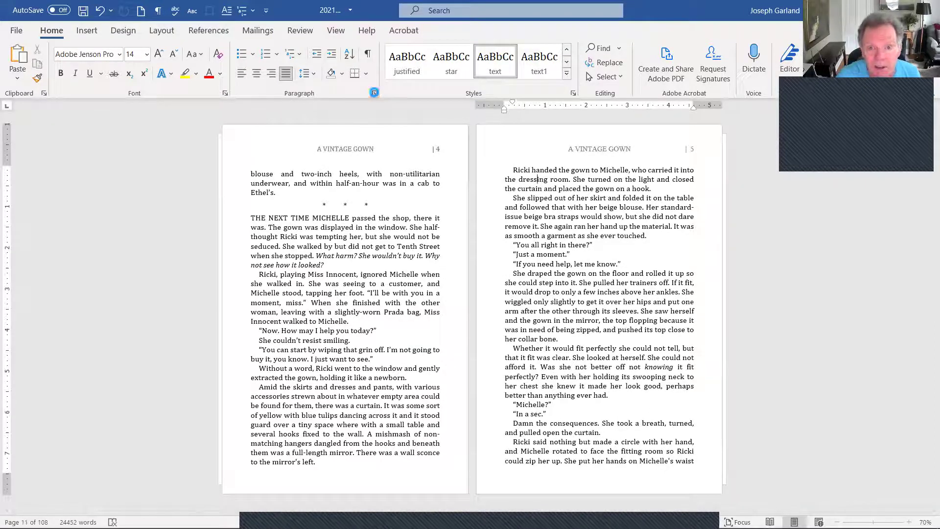
pyautogui.click(374, 93)
pyautogui.click(383, 114)
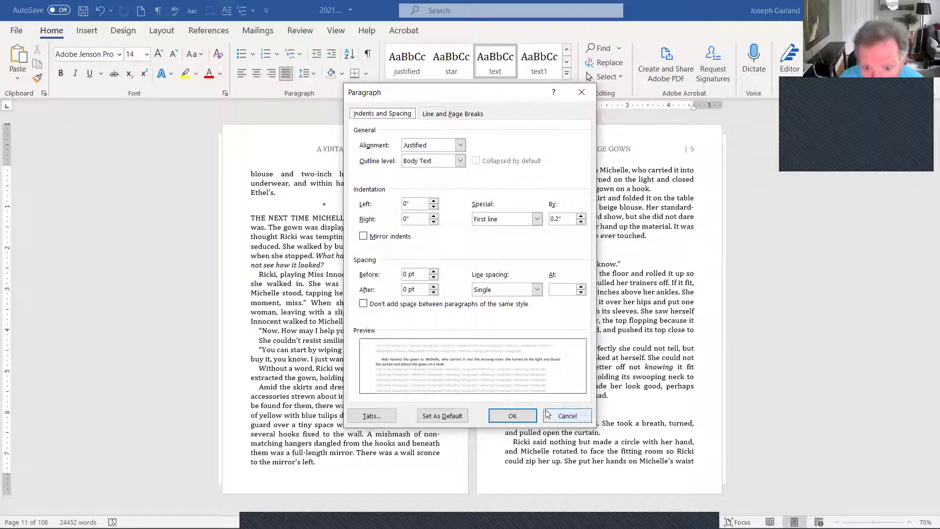
pyautogui.click(524, 416)
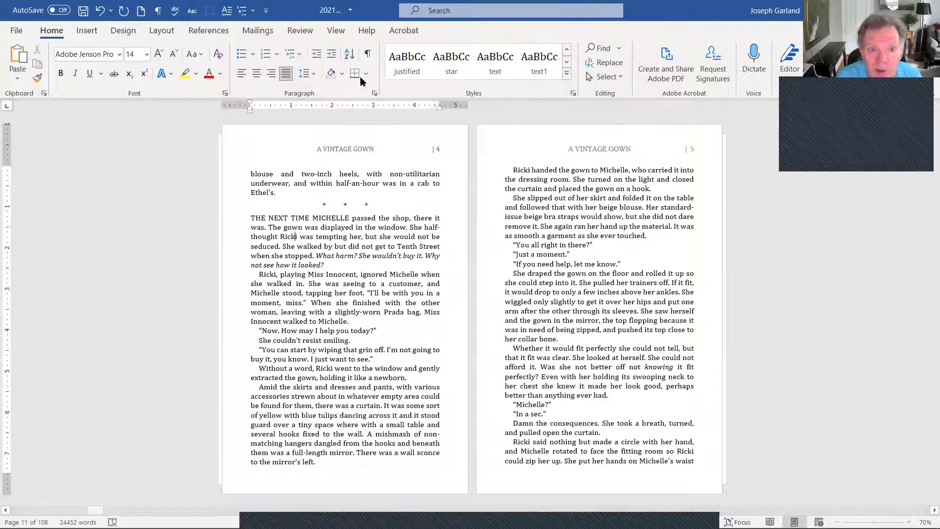
pyautogui.click(374, 93)
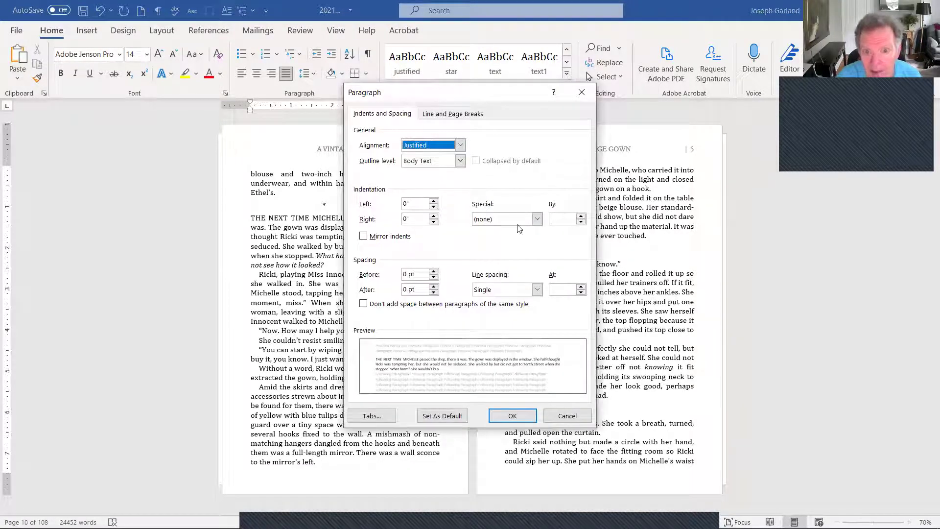
pyautogui.click(509, 417)
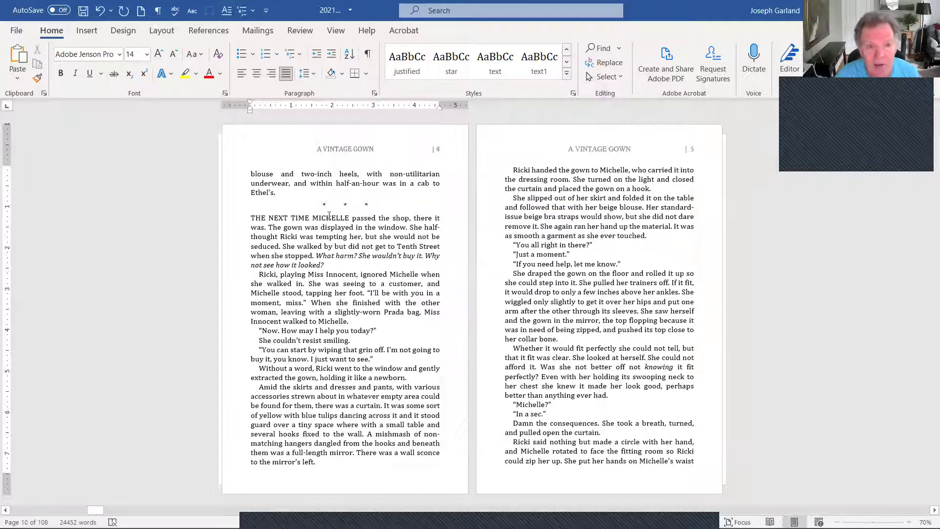
# Page back and forth through the manuscript of A Vintage Gown to examine the paragraph formatting of its pages.
pyautogui.scroll(2, 334, 231)
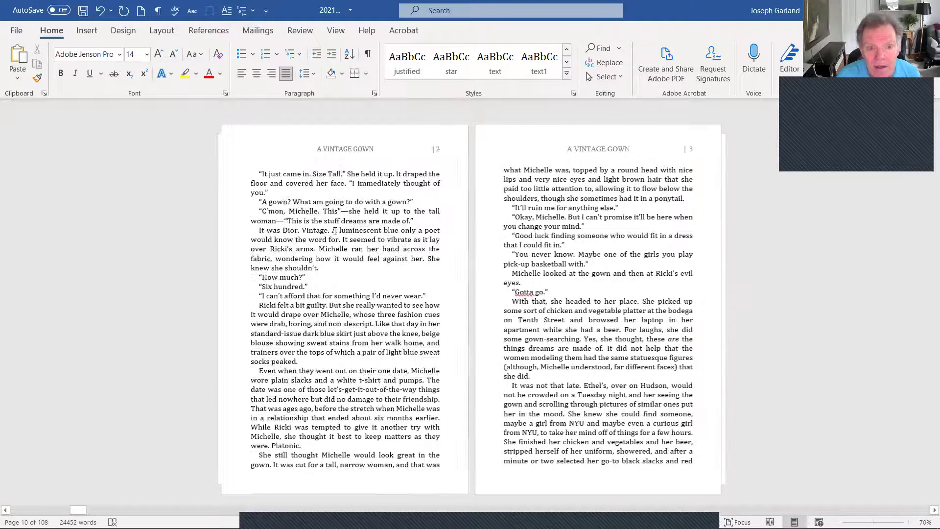
pyautogui.scroll(3, 335, 231)
pyautogui.scroll(-3, 335, 231)
pyautogui.scroll(-5, 335, 231)
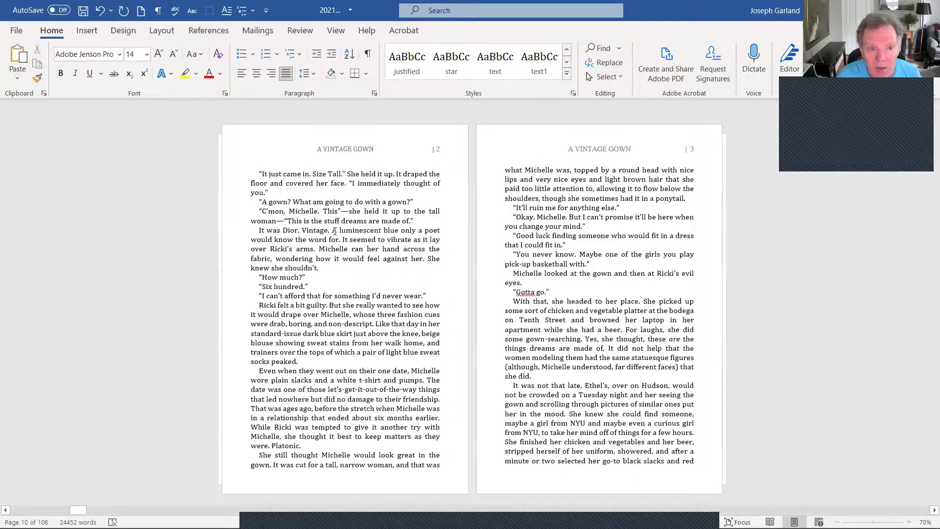
pyautogui.scroll(-2, 335, 231)
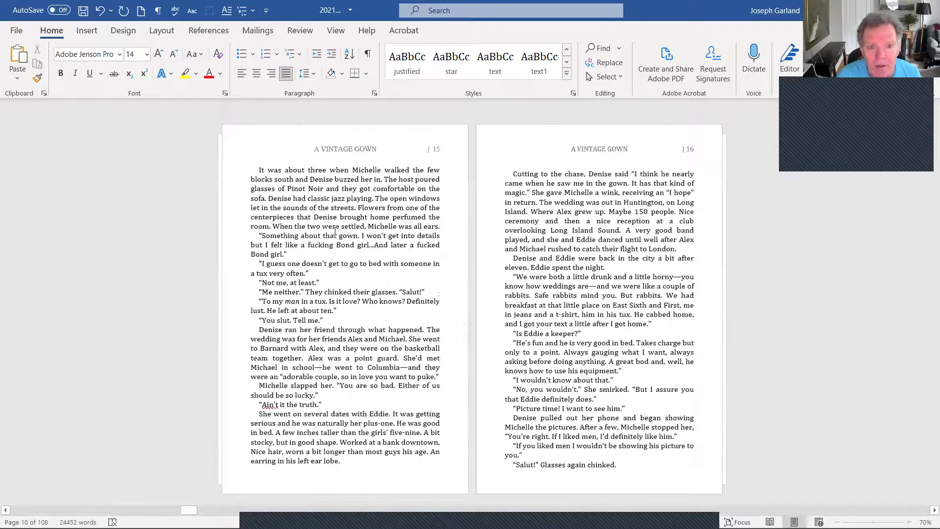
pyautogui.scroll(-2, 335, 231)
pyautogui.scroll(-1, 335, 231)
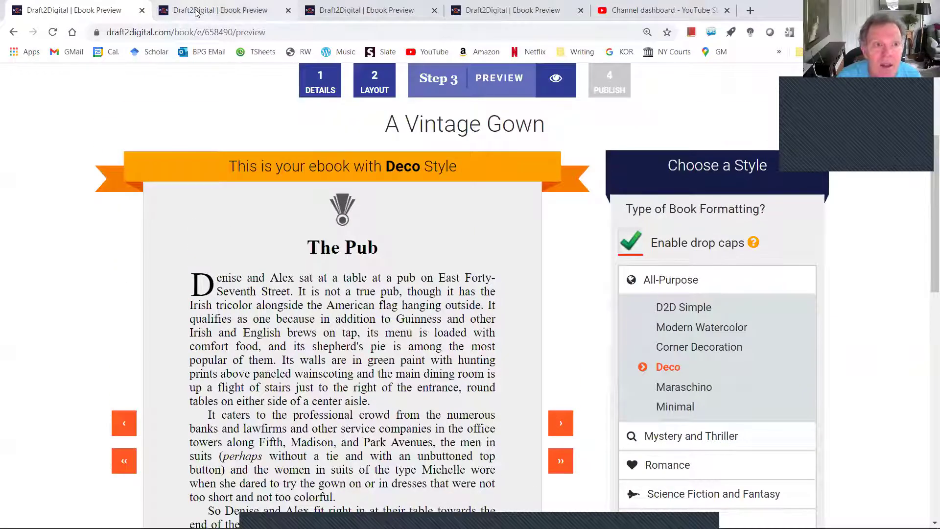
# Open the Draft2Digital preview of Coming To Terms, examine the Part 1 opening and toggle drop caps on and off.
pyautogui.click(192, 11)
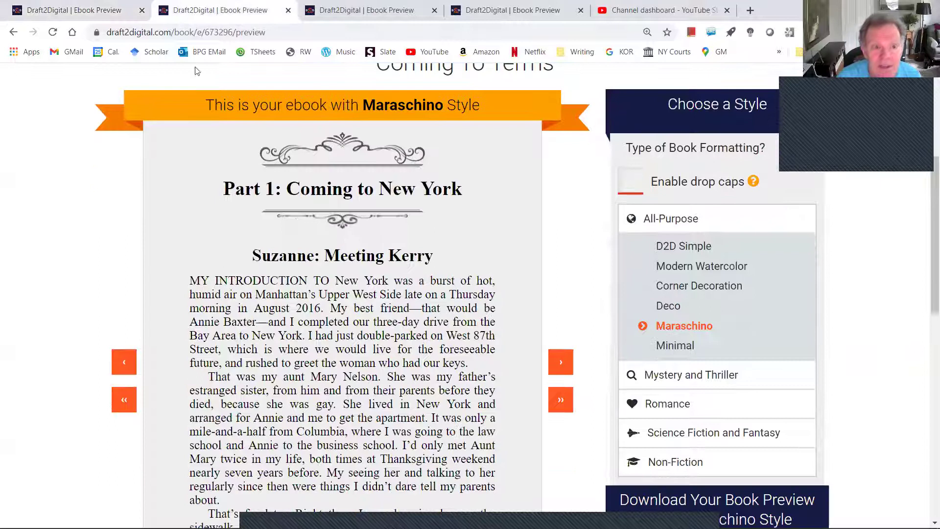
pyautogui.scroll(5, 357, 276)
pyautogui.scroll(-6, 387, 291)
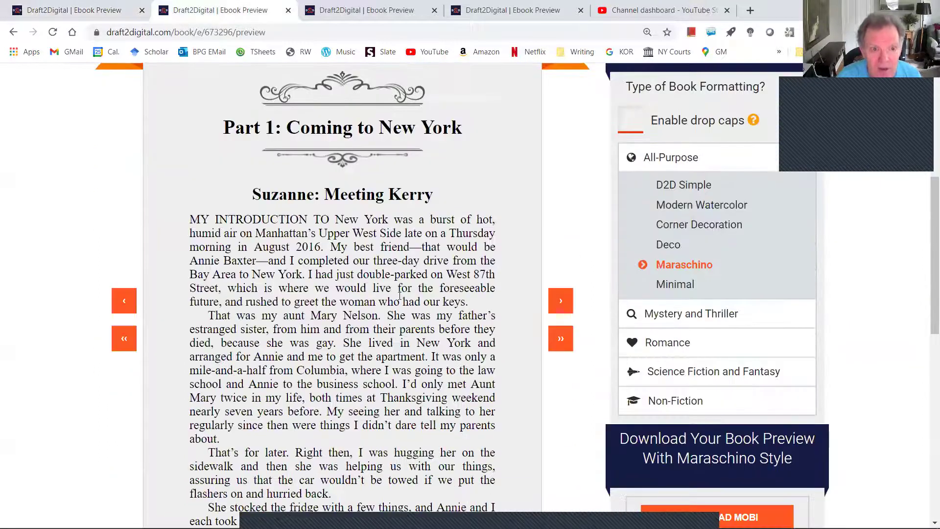
pyautogui.scroll(3, 400, 299)
pyautogui.scroll(-3, 399, 308)
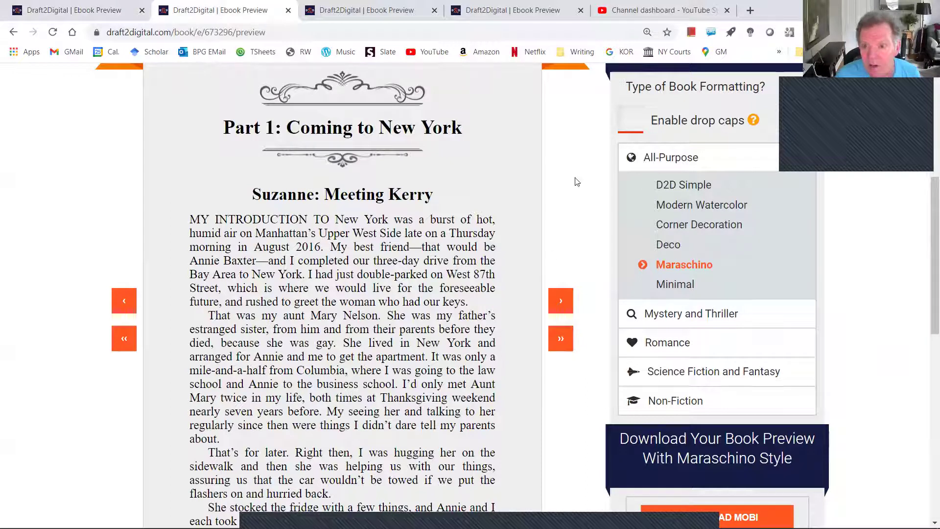
pyautogui.click(631, 122)
pyautogui.click(631, 122)
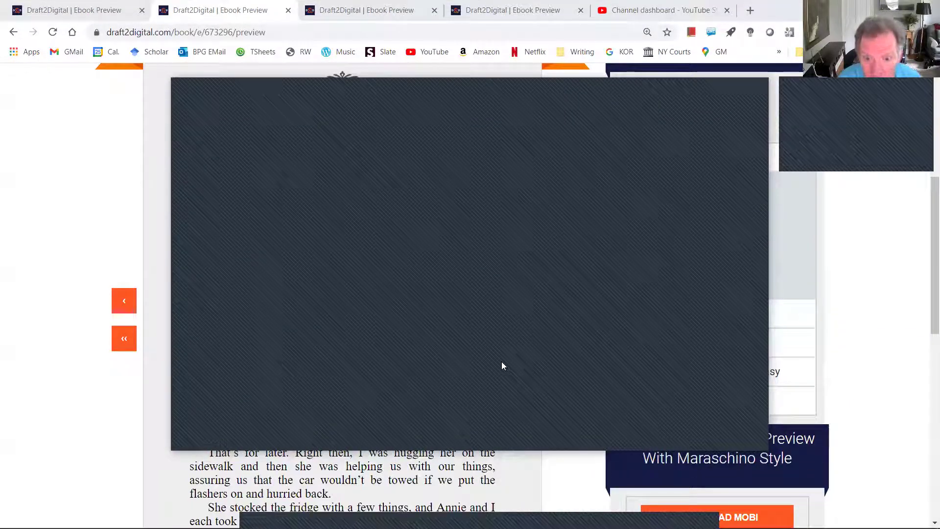
# Switch to the Coming to Terms manuscript in Word and page from the title page through the opening chapters to examine their headings.
pyautogui.hotkey('alt', 'Tab')
pyautogui.scroll(3, 398, 248)
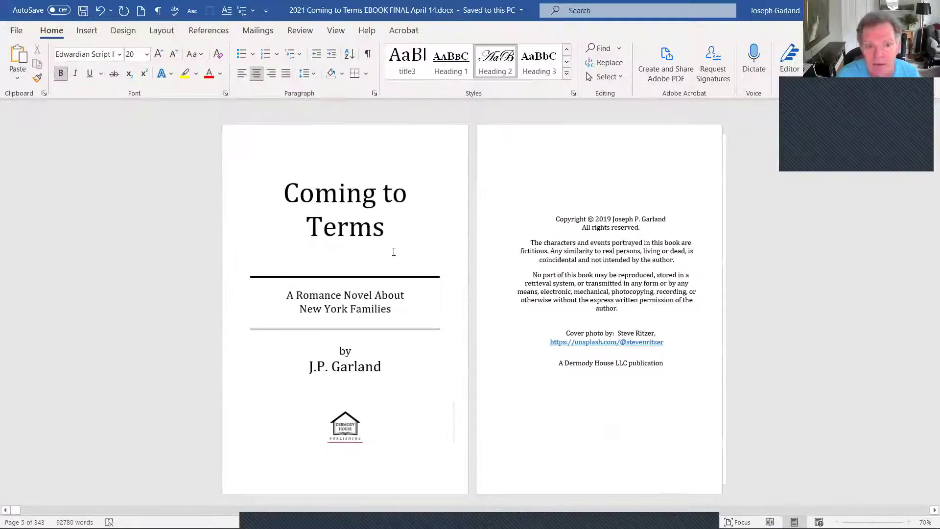
pyautogui.scroll(-4, 394, 252)
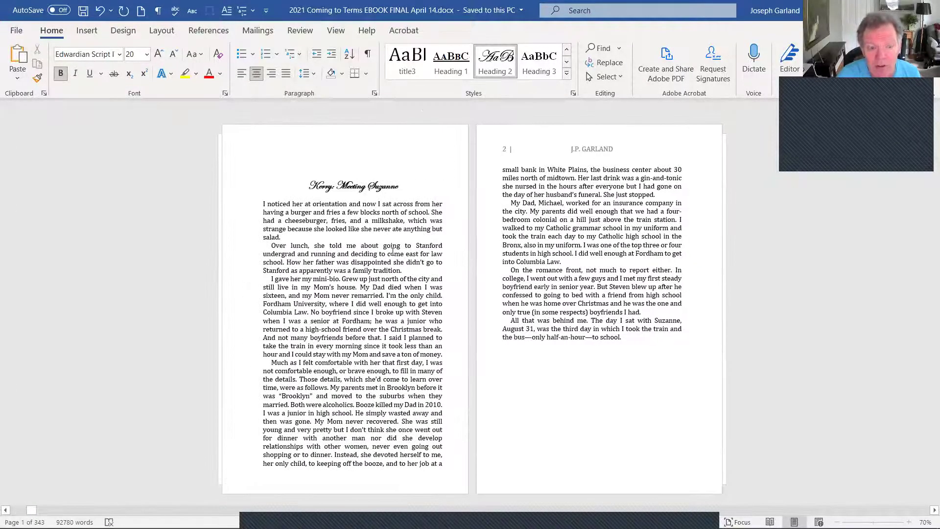
pyautogui.scroll(-4, 393, 252)
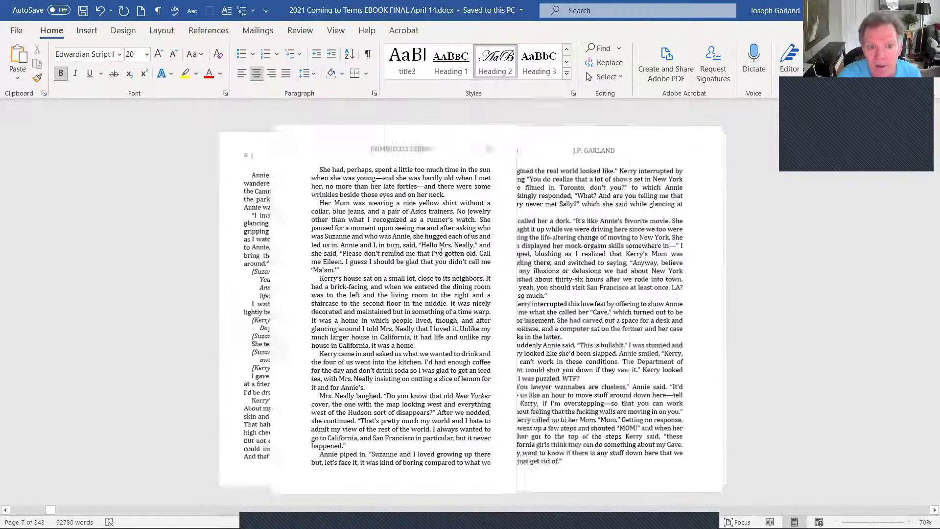
pyautogui.scroll(-2, 380, 220)
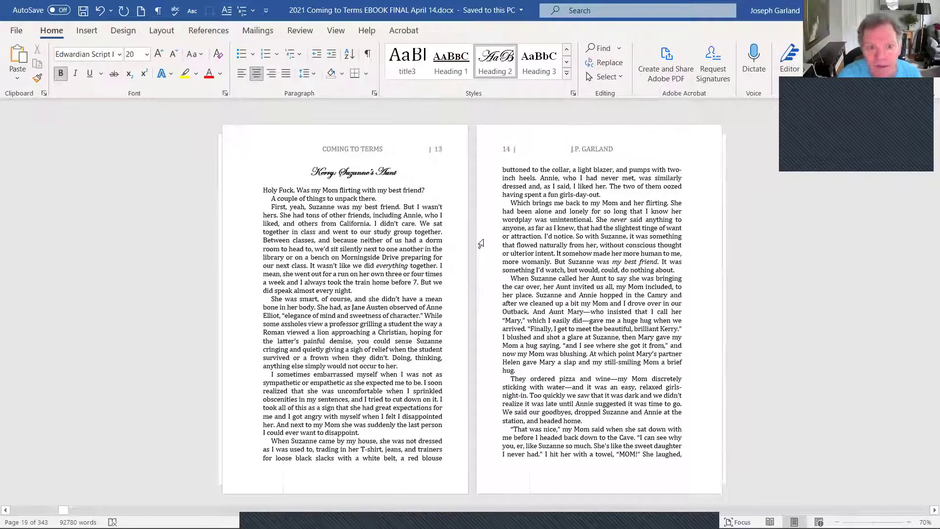
pyautogui.scroll(-2, 480, 243)
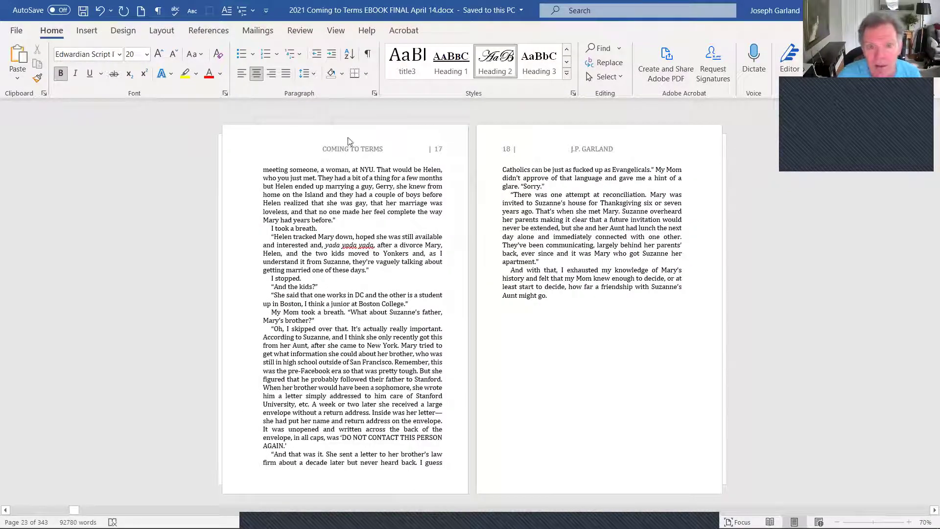
pyautogui.scroll(-2, 555, 179)
# Go back to Part 1: Coming to New York and remove the bold from the subheading Suzanne: Meeting Kerry.
pyautogui.scroll(6, 384, 272)
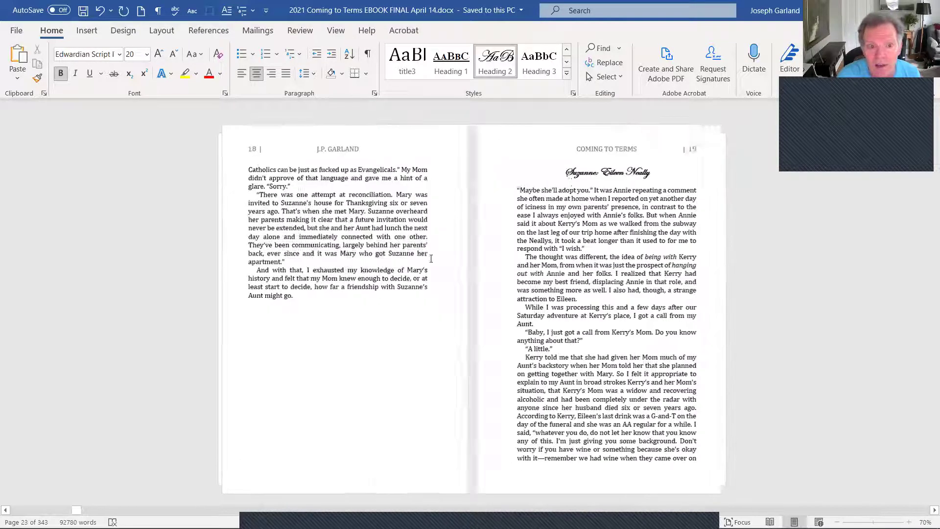
pyautogui.scroll(4, 384, 273)
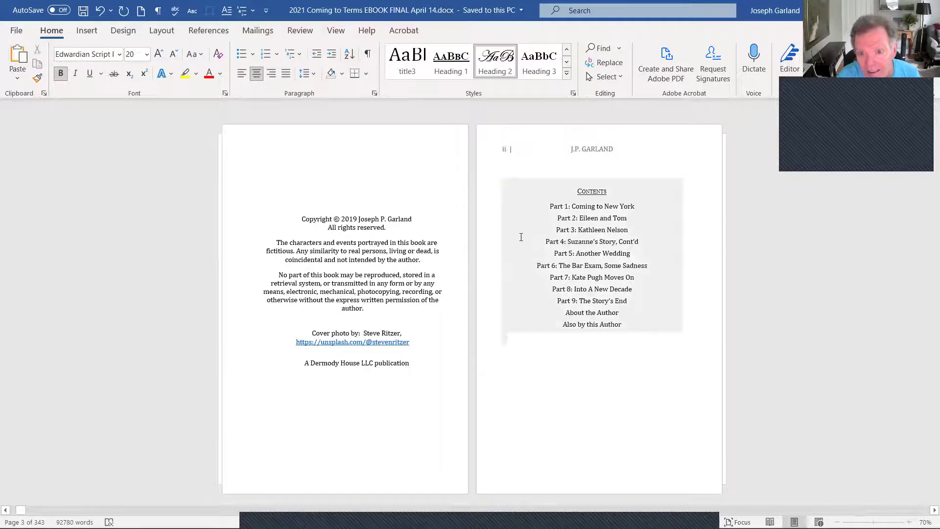
pyautogui.scroll(-1, 538, 300)
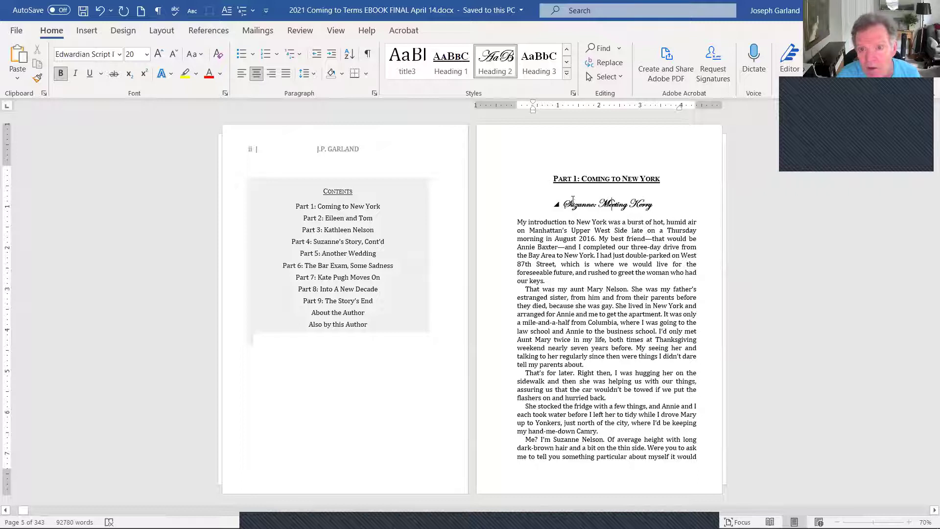
pyautogui.doubleClick(623, 203)
pyautogui.click(631, 303)
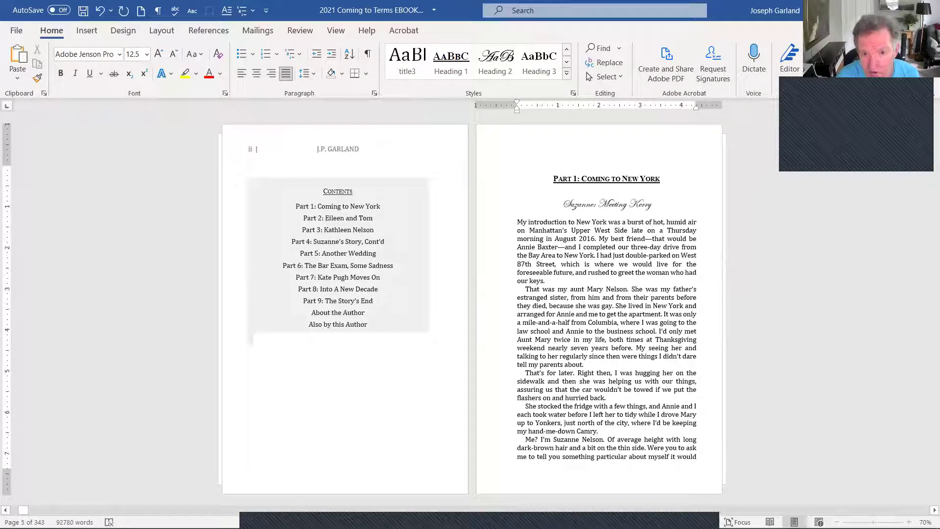
# Switch to the Draft2Digital preview of Coming To Terms and examine the headings and opening lines from Part 1 through the following Suzanne and Kerry chapters.
pyautogui.click(455, 500)
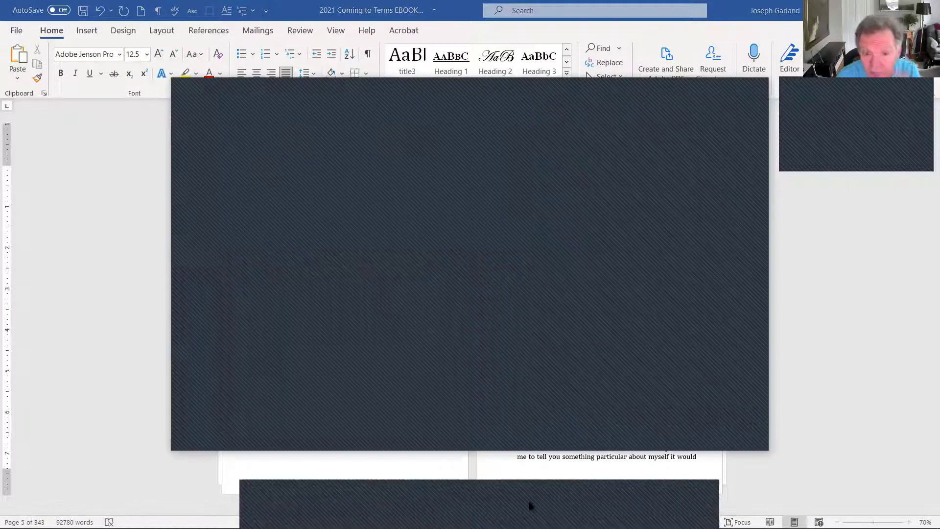
pyautogui.click(371, 267)
pyautogui.scroll(3, 351, 240)
pyautogui.scroll(-3, 351, 240)
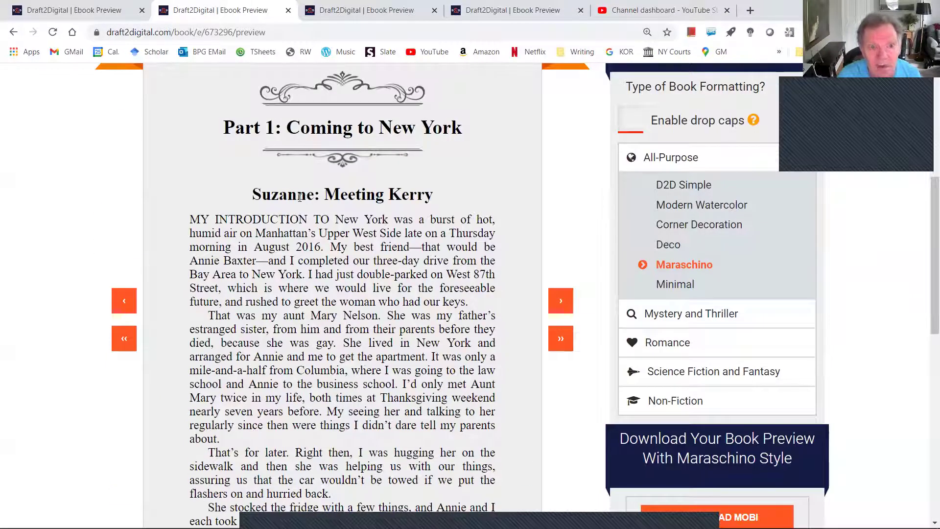
pyautogui.scroll(-5, 337, 198)
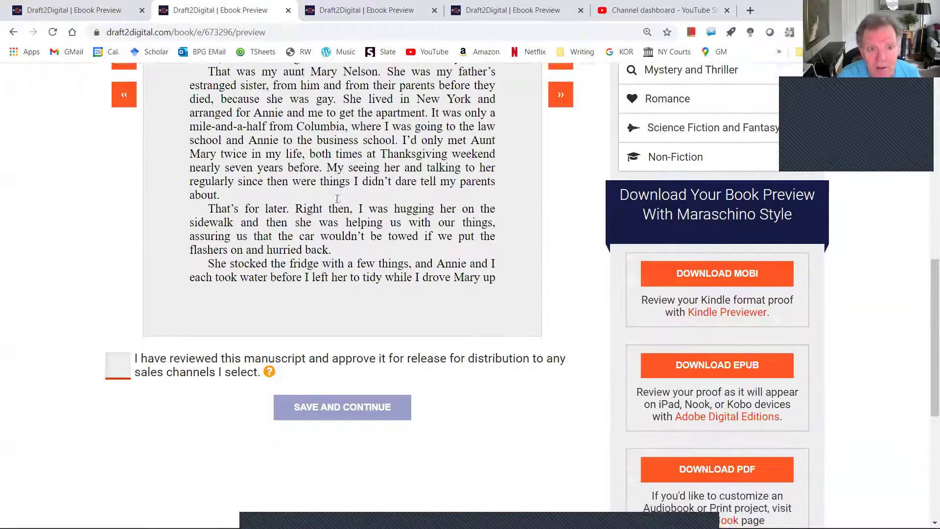
pyautogui.scroll(4, 337, 198)
pyautogui.click(559, 280)
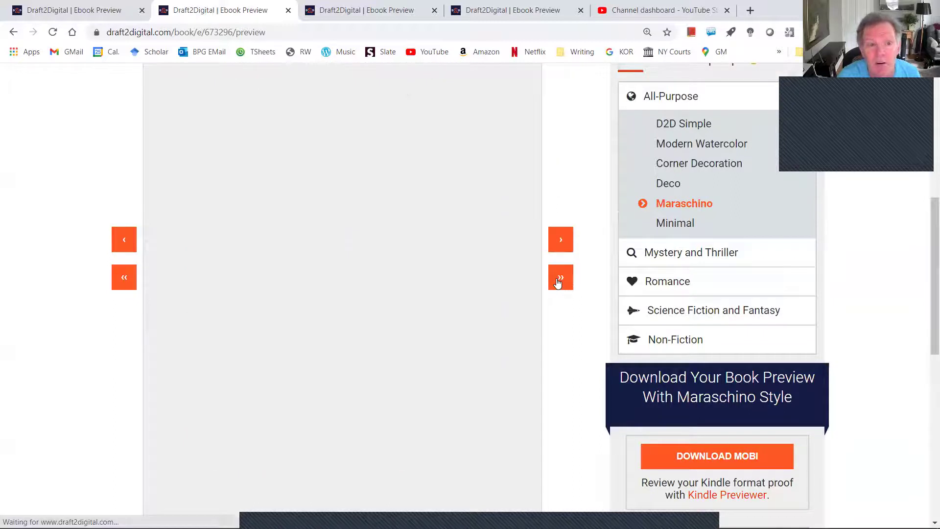
pyautogui.click(559, 280)
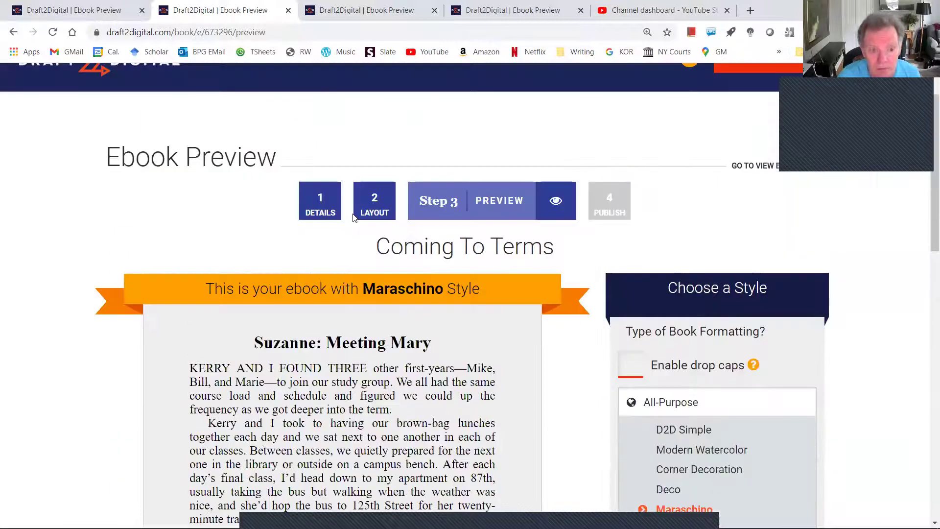
pyautogui.scroll(-1, 453, 445)
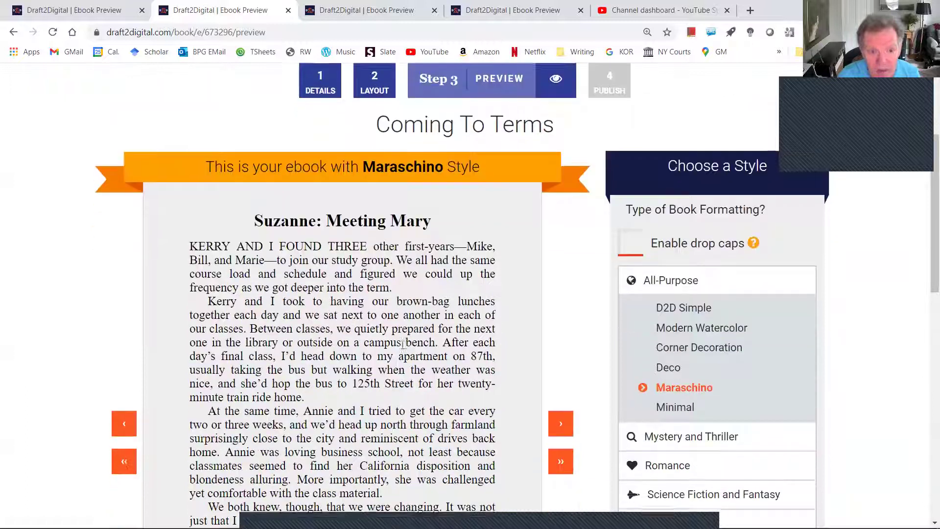
pyautogui.click(562, 467)
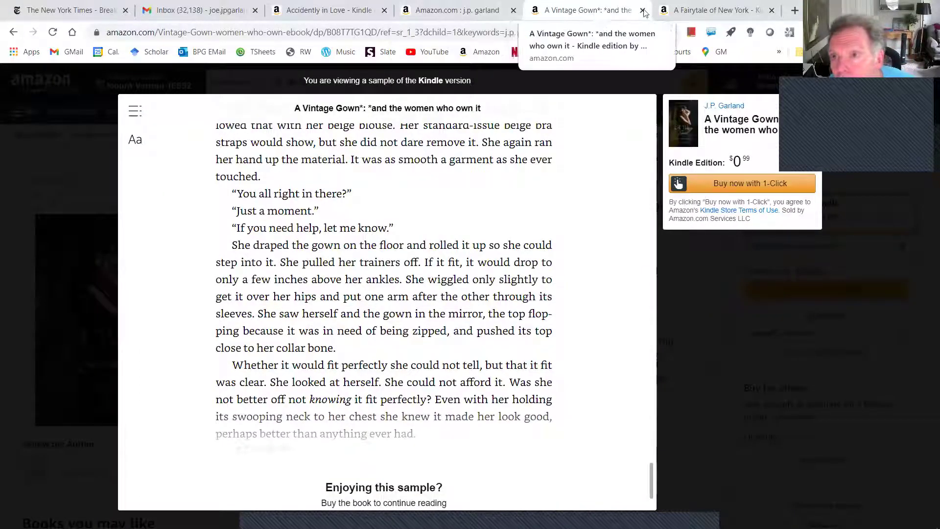
# Switch to the Amazon search results, find Coming to Terms and open its Kindle sample.
pyautogui.click(458, 10)
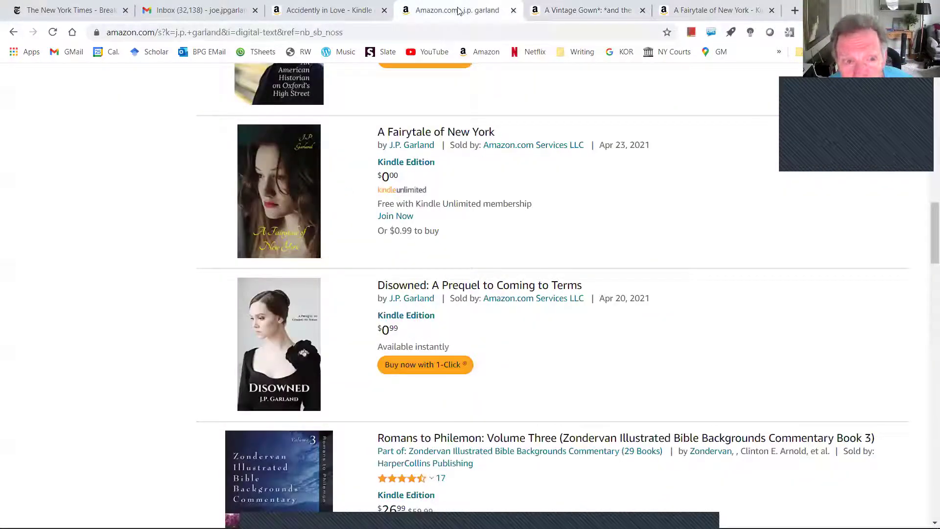
pyautogui.scroll(3, 450, 368)
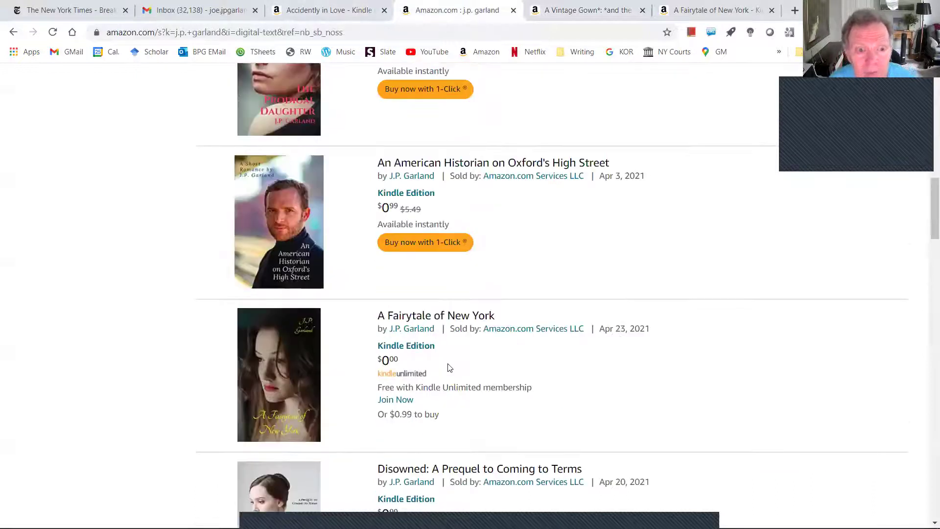
pyautogui.scroll(15, 450, 367)
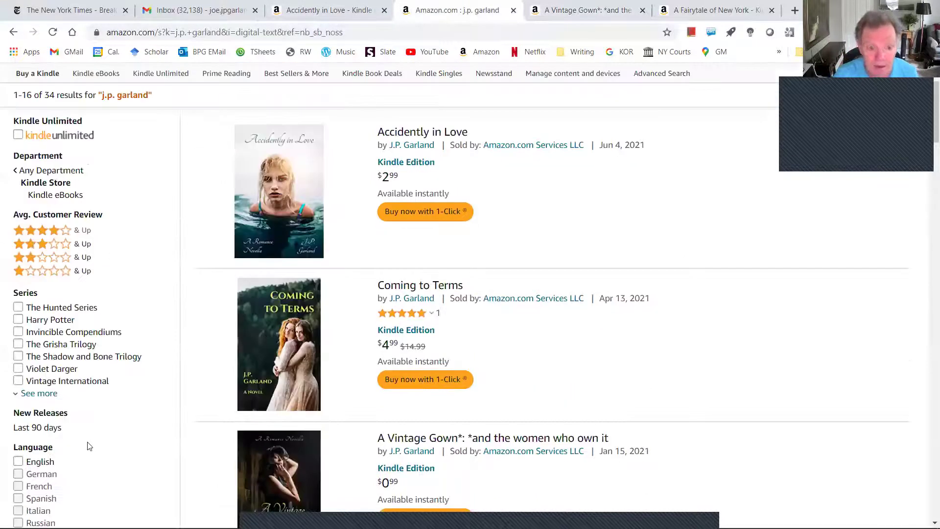
pyautogui.click(280, 334)
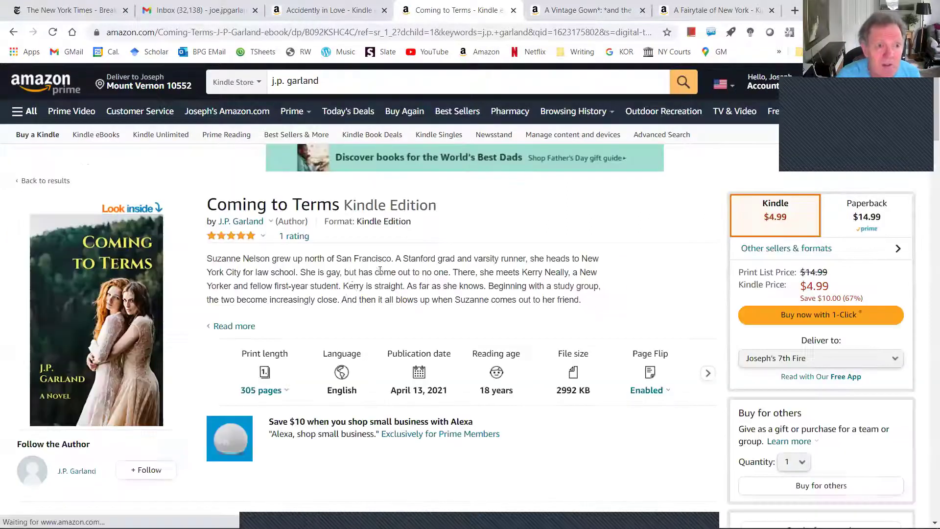
pyautogui.click(86, 315)
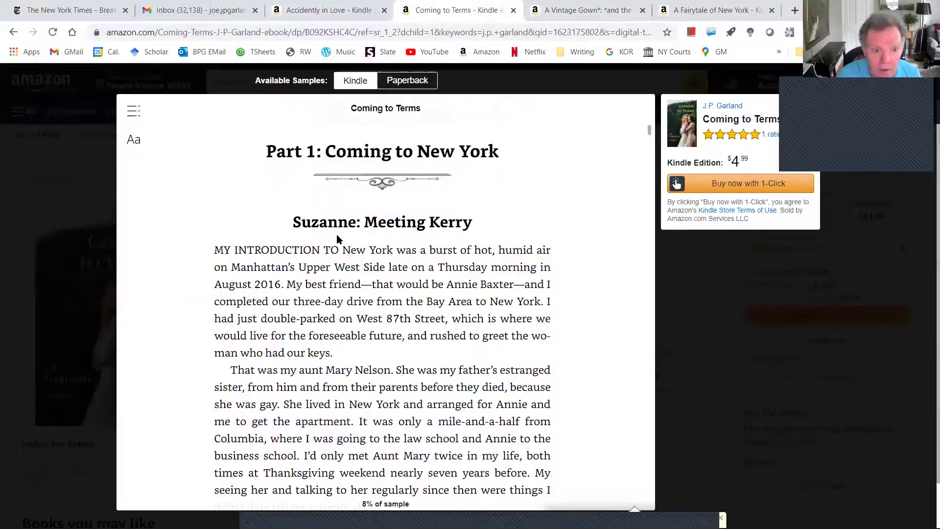
# Examine the Part 1 heading, chapter subheadings and opening lines in the Kindle sample of Coming to Terms.
pyautogui.scroll(15, 325, 251)
pyautogui.scroll(-5, 327, 293)
pyautogui.scroll(-15, 327, 292)
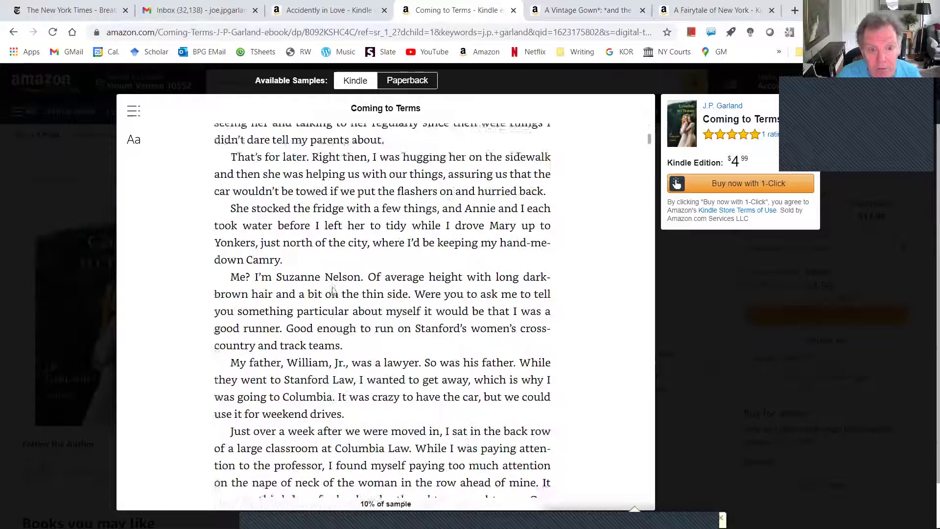
pyautogui.scroll(10, 333, 290)
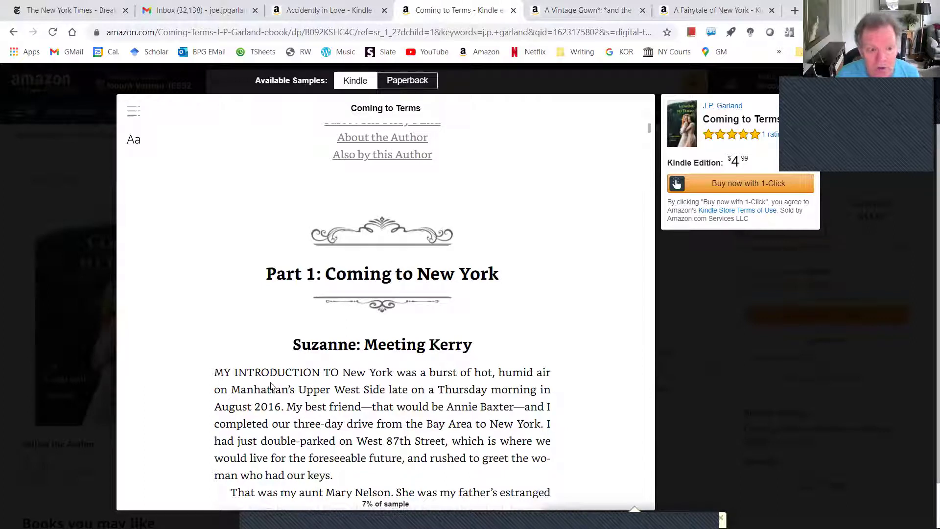
pyautogui.scroll(-15, 571, 357)
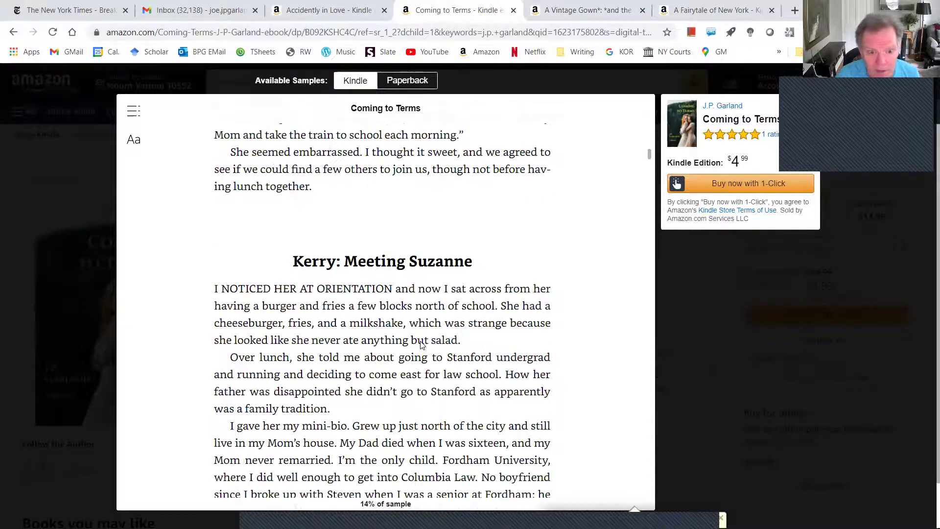
pyautogui.scroll(-12, 421, 345)
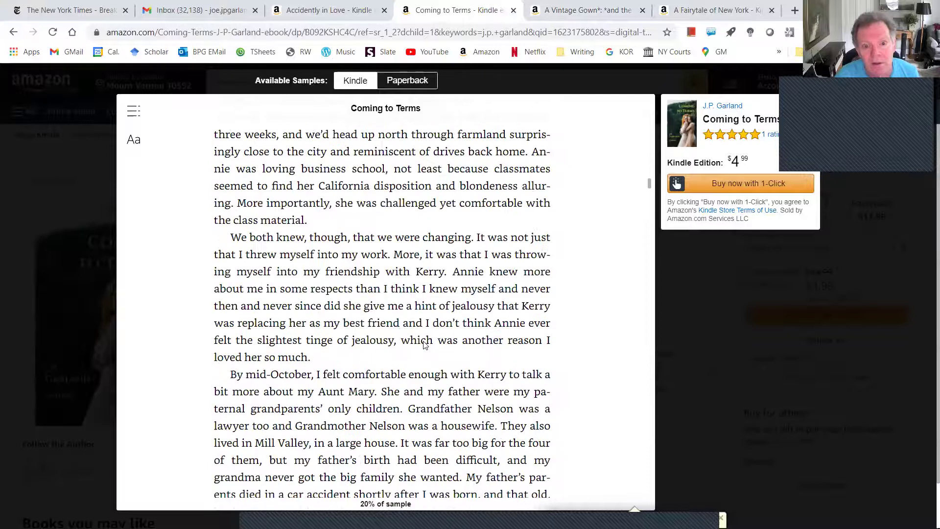
pyautogui.scroll(-15, 425, 344)
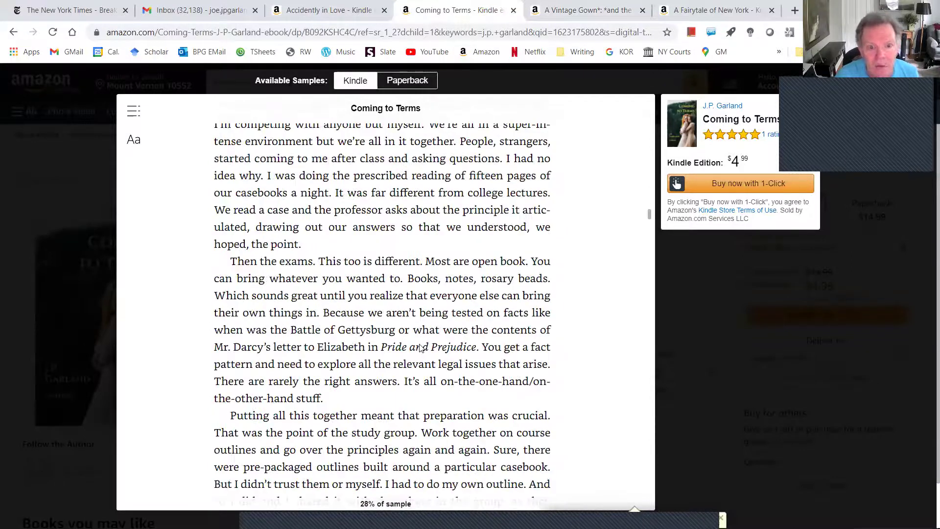
# Look through the Kindle sample of A Vintage Gown and view the product page of A Fairytale of New York.
pyautogui.click(571, 11)
pyautogui.scroll(-3, 434, 240)
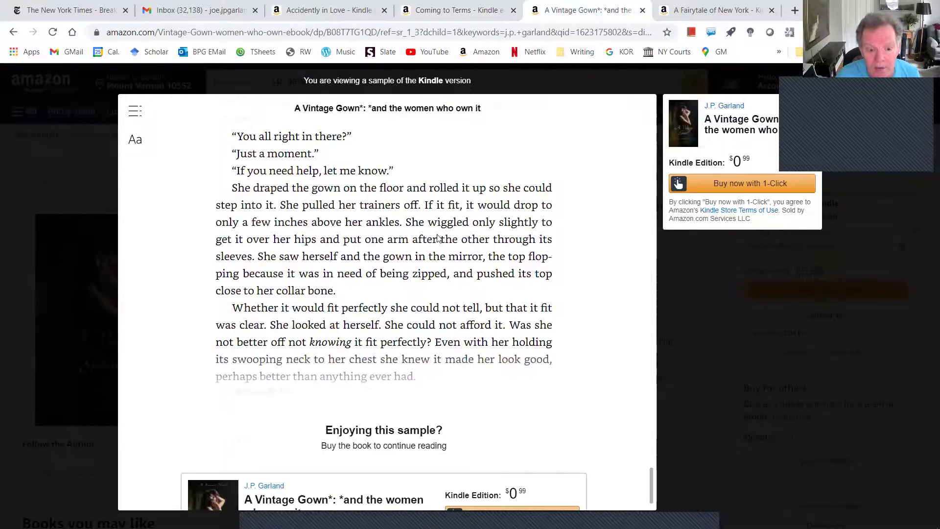
pyautogui.scroll(10, 440, 269)
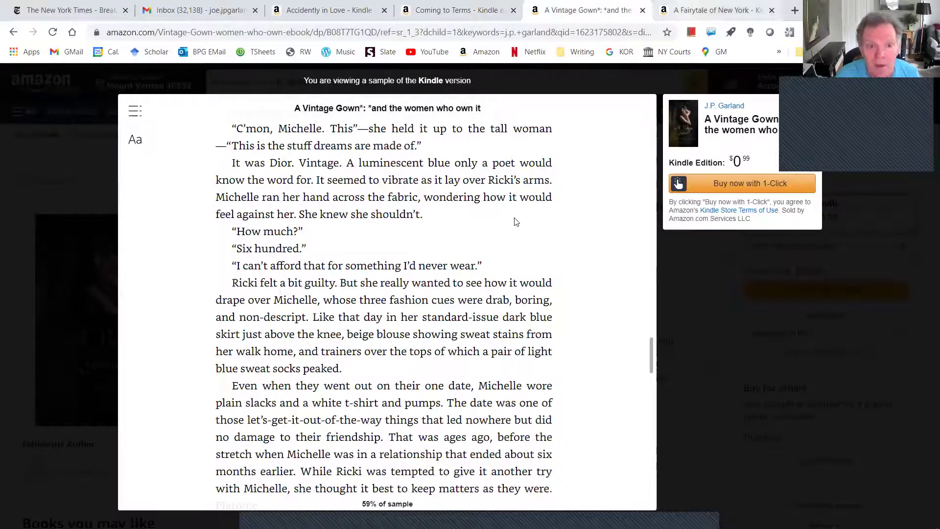
pyautogui.hotkey('ctrl', 'Tab')
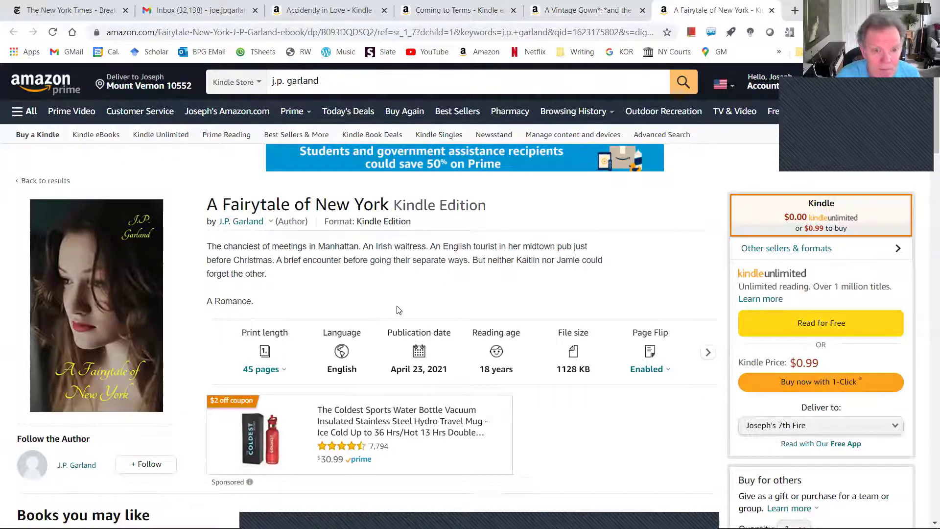
pyautogui.scroll(-4, 399, 310)
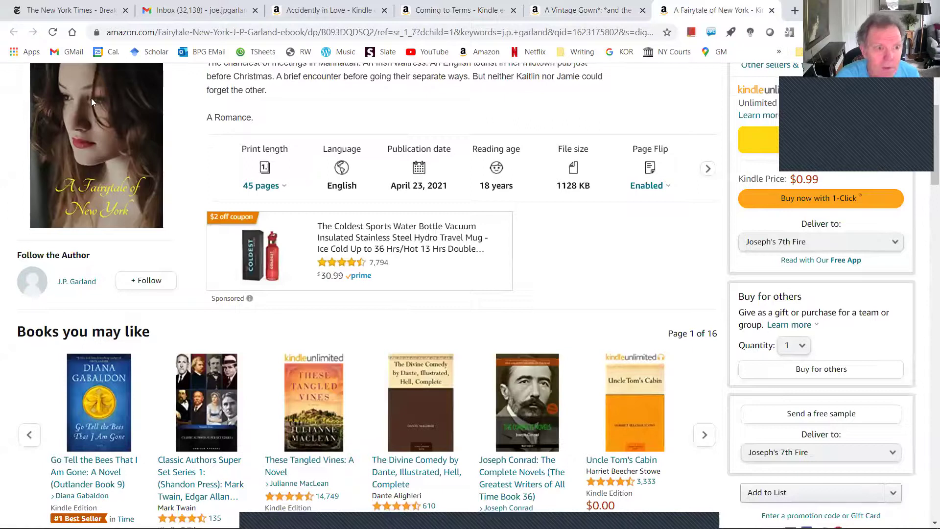
pyautogui.scroll(4, 95, 146)
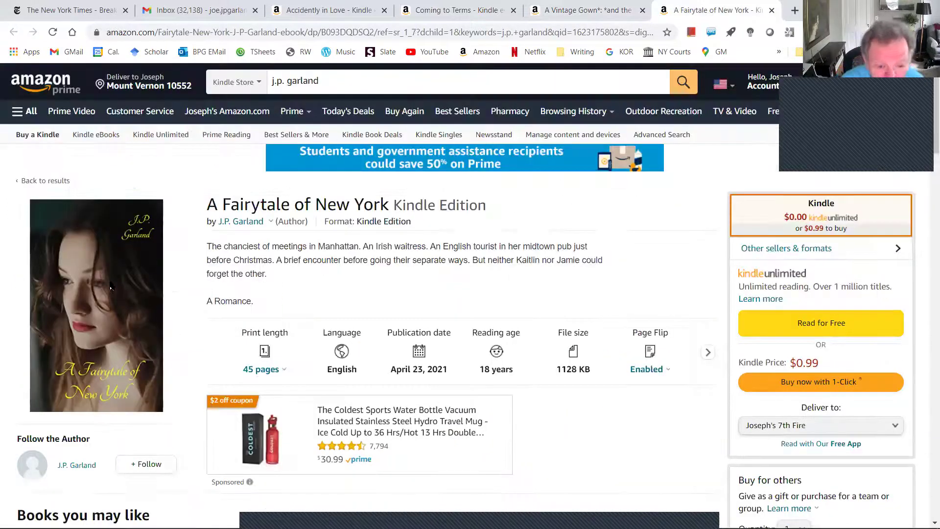
# Open the Kindle sample of Accidently in Love and examine its front matter, linked contents and the drop cap in the Introduction.
pyautogui.click(307, 9)
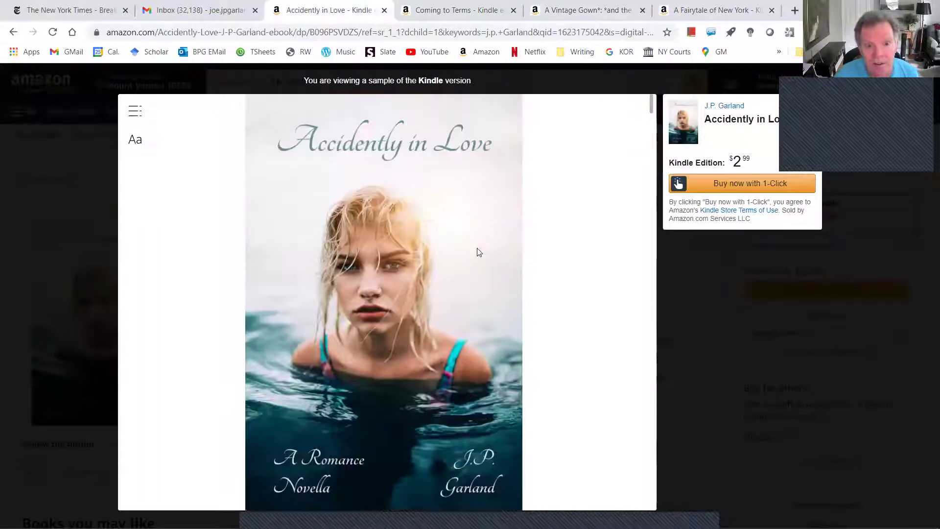
pyautogui.scroll(-5, 477, 249)
pyautogui.scroll(-10, 479, 253)
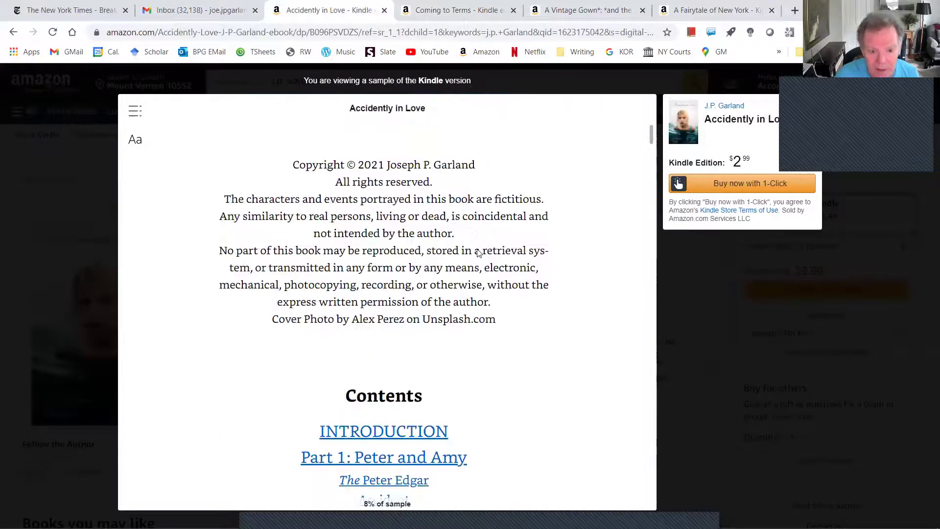
pyautogui.scroll(-10, 384, 269)
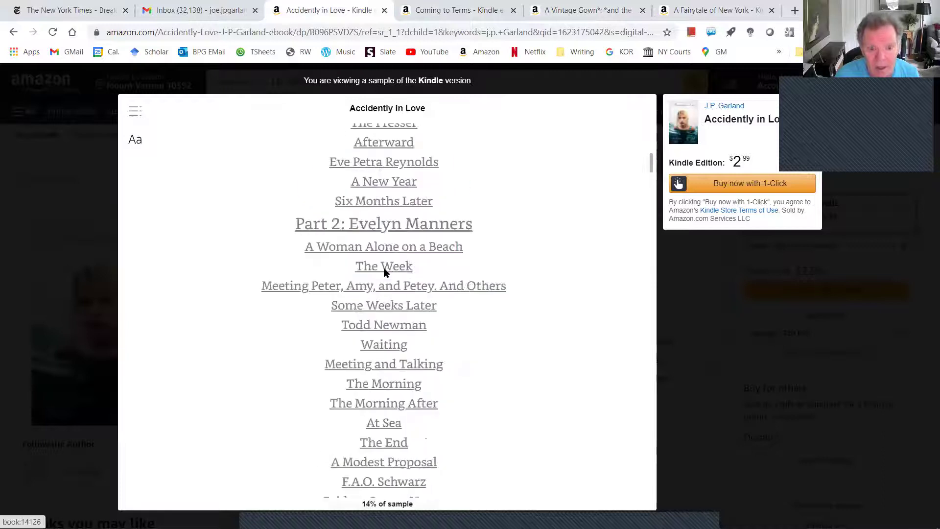
pyautogui.scroll(-5, 487, 323)
pyautogui.scroll(6, 487, 325)
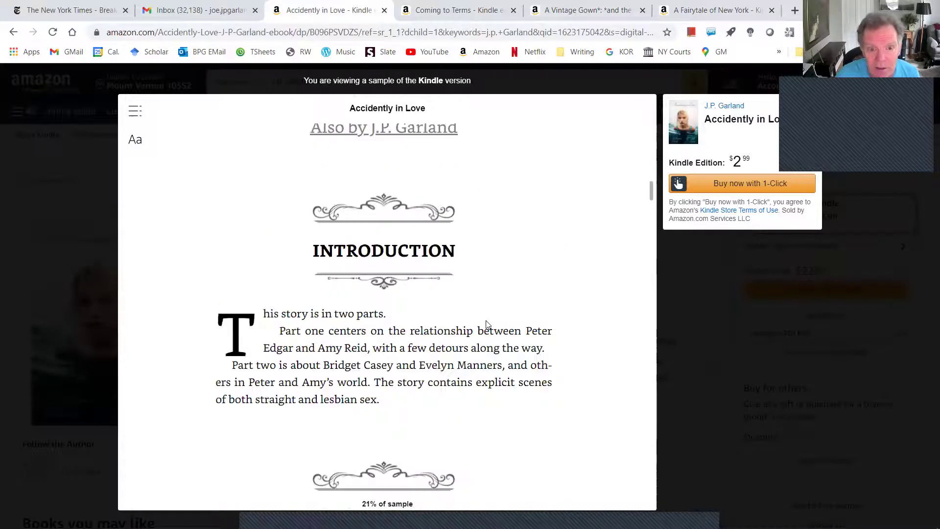
pyautogui.scroll(-2, 487, 328)
pyautogui.scroll(-3, 446, 409)
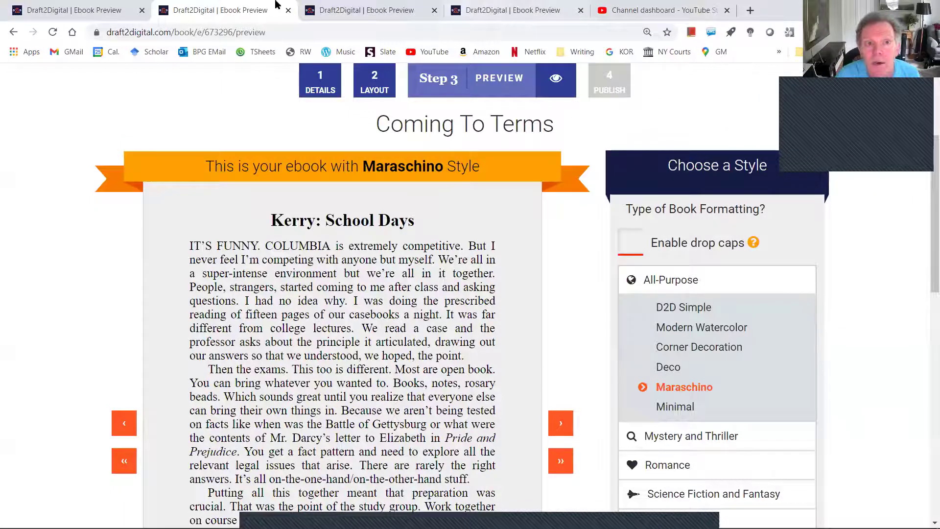
# Switch to the Draft2Digital previews and compare the drop caps in the December chapter with those in the Thursday chapter of Accidently in Love.
pyautogui.click(338, 11)
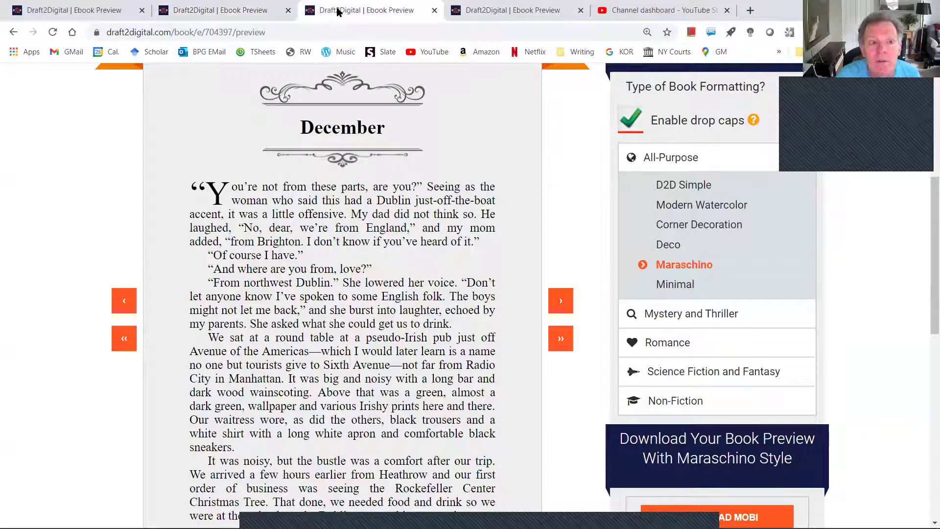
pyautogui.click(483, 17)
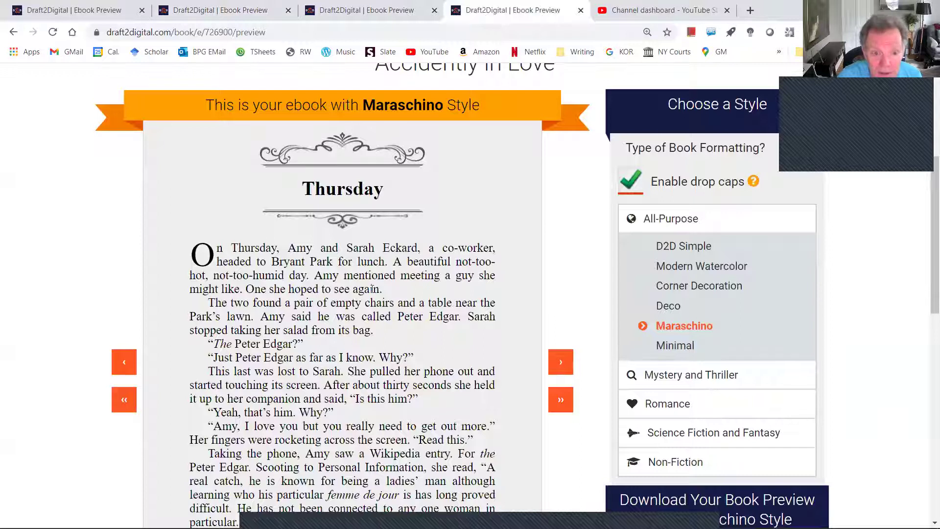
pyautogui.scroll(5, 373, 287)
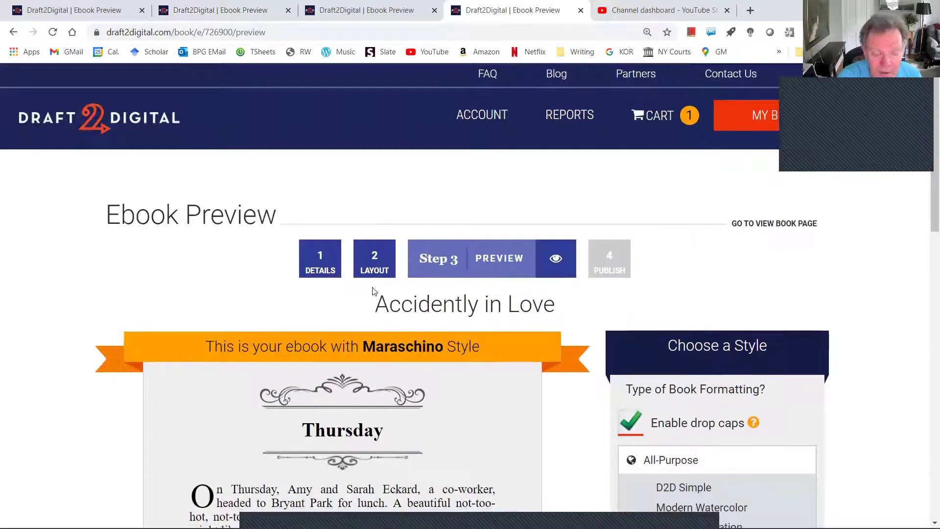
pyautogui.scroll(-6, 373, 287)
# Go back section by section through the Accidently in Love preview to its title page.
pyautogui.click(125, 339)
pyautogui.click(125, 338)
pyautogui.click(125, 339)
pyautogui.click(126, 339)
pyautogui.click(125, 338)
pyautogui.click(126, 339)
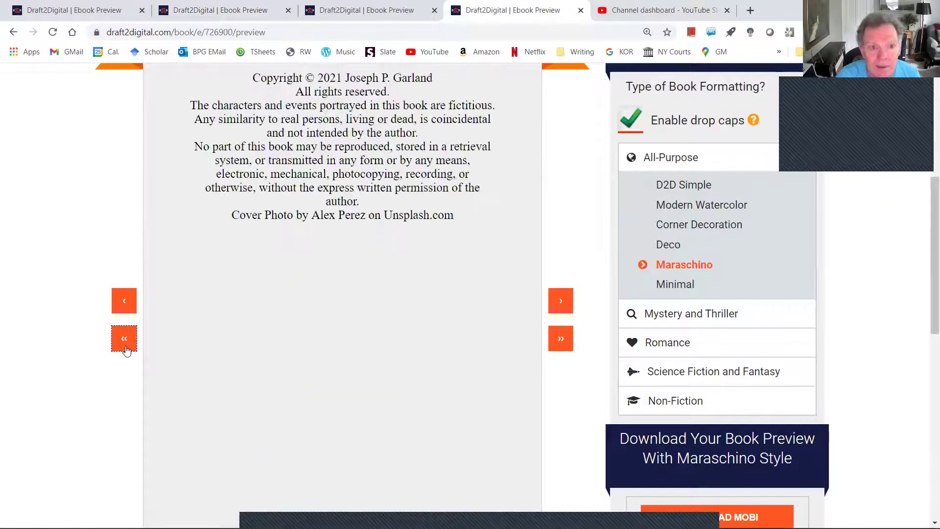
pyautogui.click(125, 339)
pyautogui.click(124, 345)
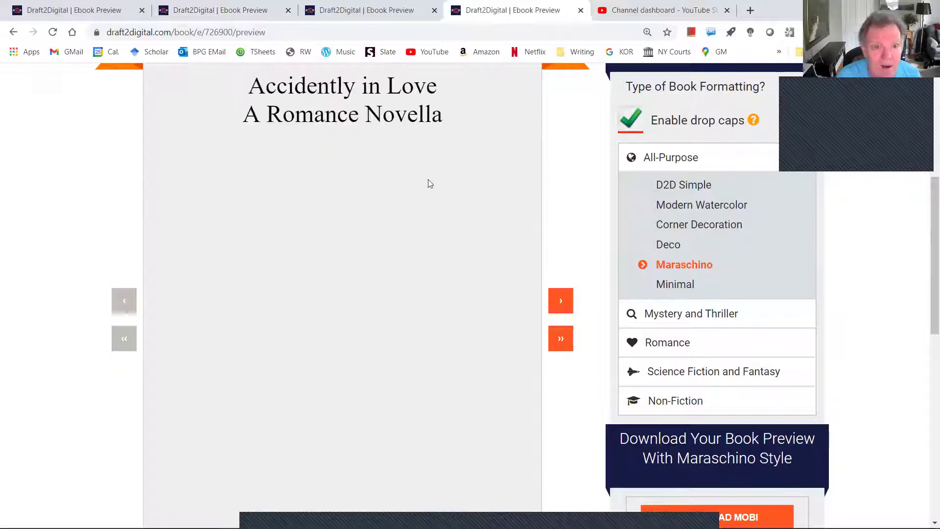
# Examine the title page of Accidently in Love and move forward through the front matter to the Contents page.
pyautogui.scroll(5, 324, 140)
pyautogui.scroll(-5, 514, 416)
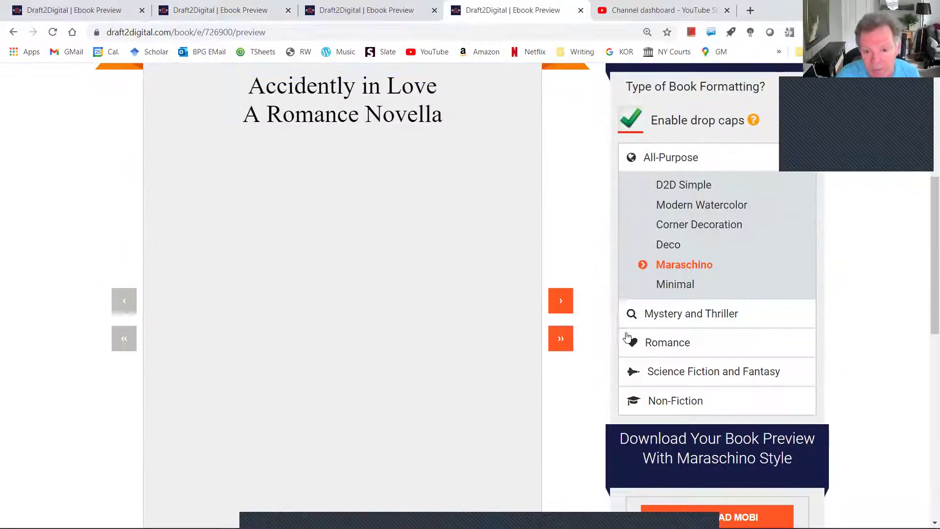
pyautogui.click(561, 344)
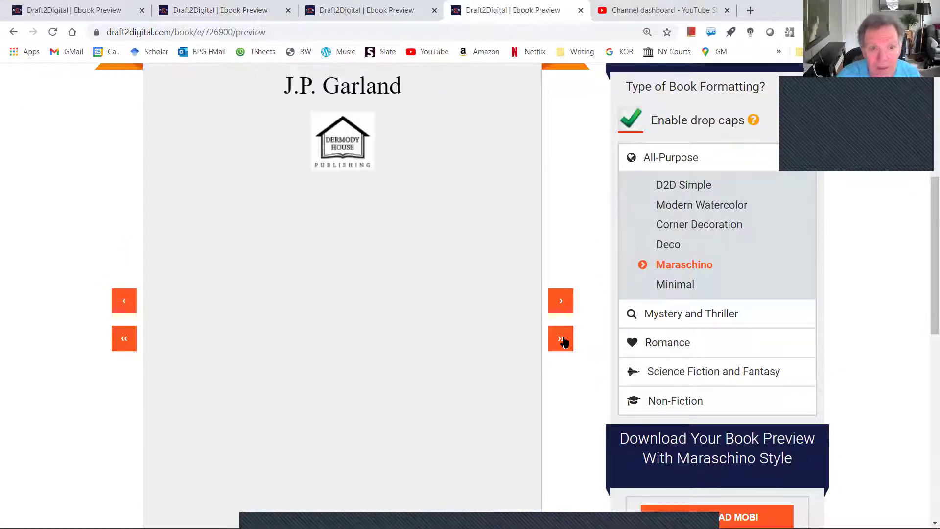
pyautogui.click(563, 343)
pyautogui.click(564, 343)
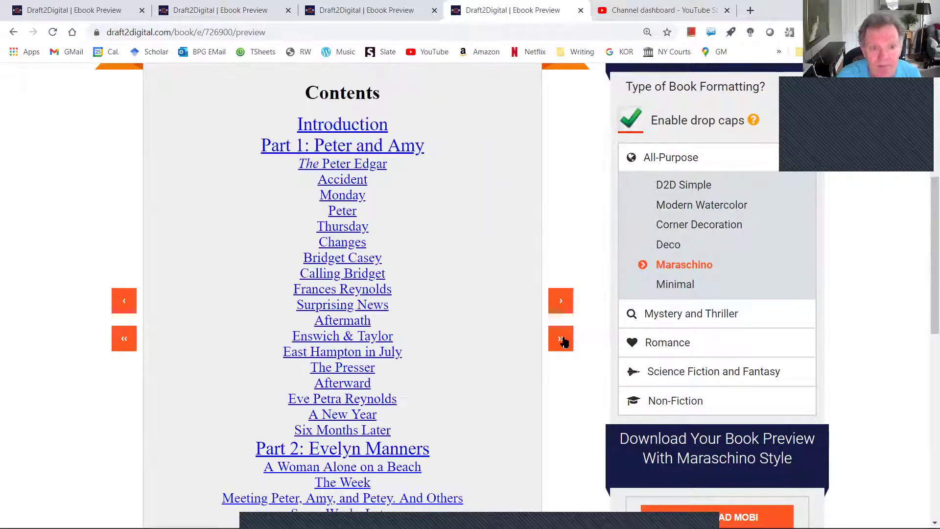
# View the Introduction's heading and drop cap in the Accidently in Love preview and return to the Contents page.
pyautogui.click(564, 342)
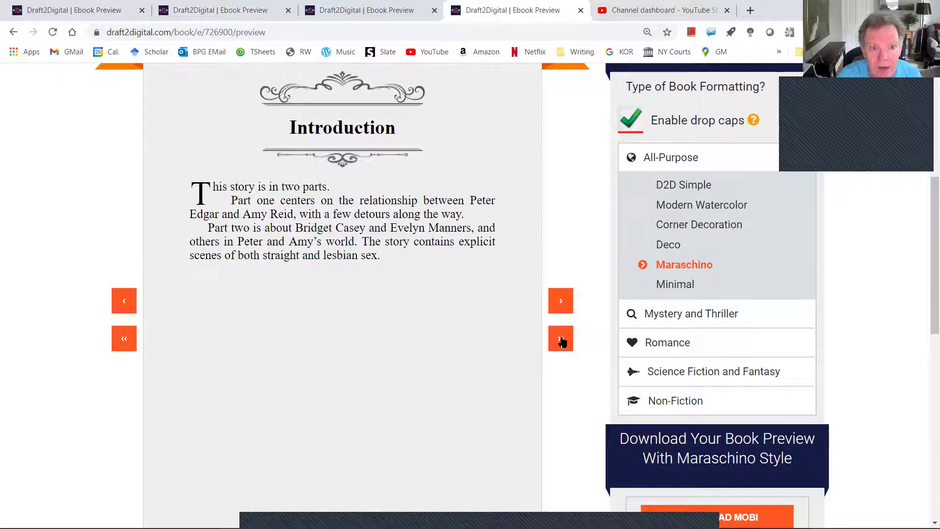
pyautogui.click(127, 343)
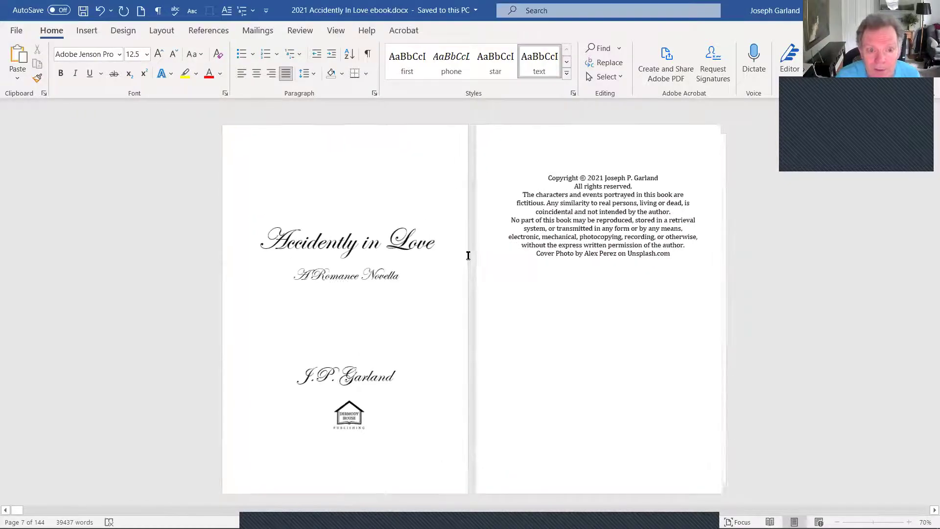
# In the Word manuscript of Accidently in Love, set the Introduction heading to 12.5 pt and update the Heading 1 style to match.
pyautogui.scroll(-15, 468, 255)
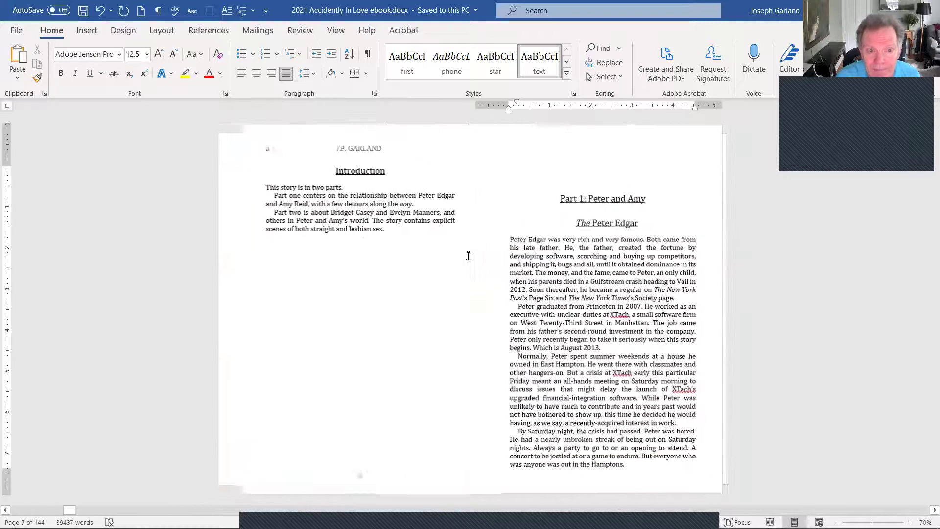
pyautogui.scroll(3, 468, 255)
pyautogui.scroll(-3, 466, 254)
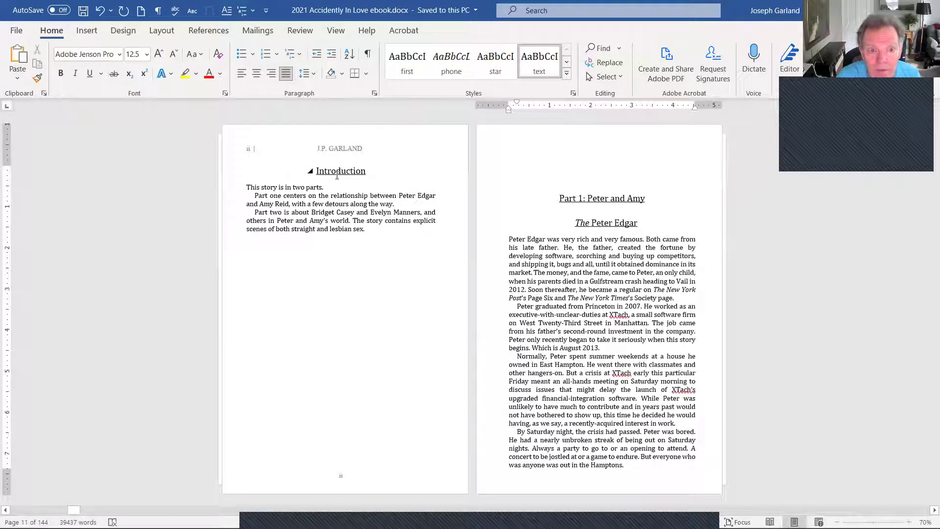
pyautogui.click(336, 172)
pyautogui.click(147, 54)
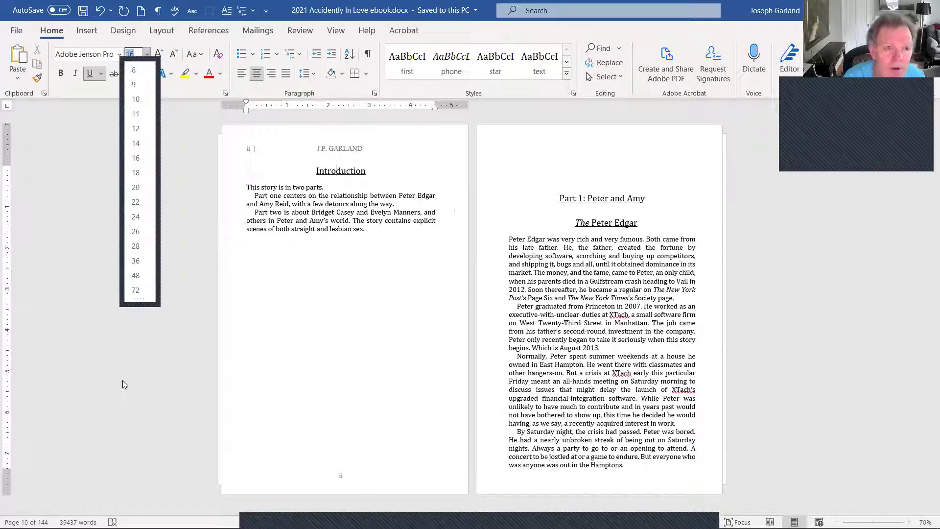
pyautogui.write('12.5')
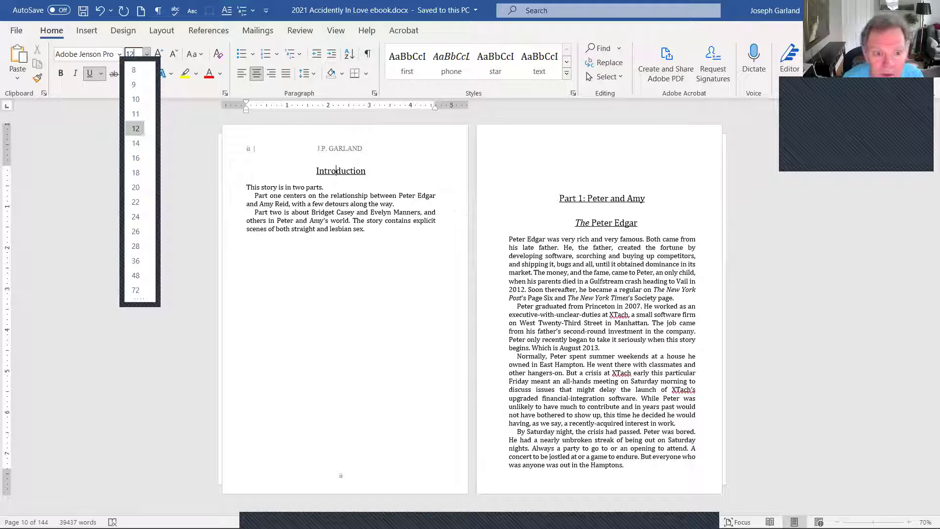
pyautogui.press('Return')
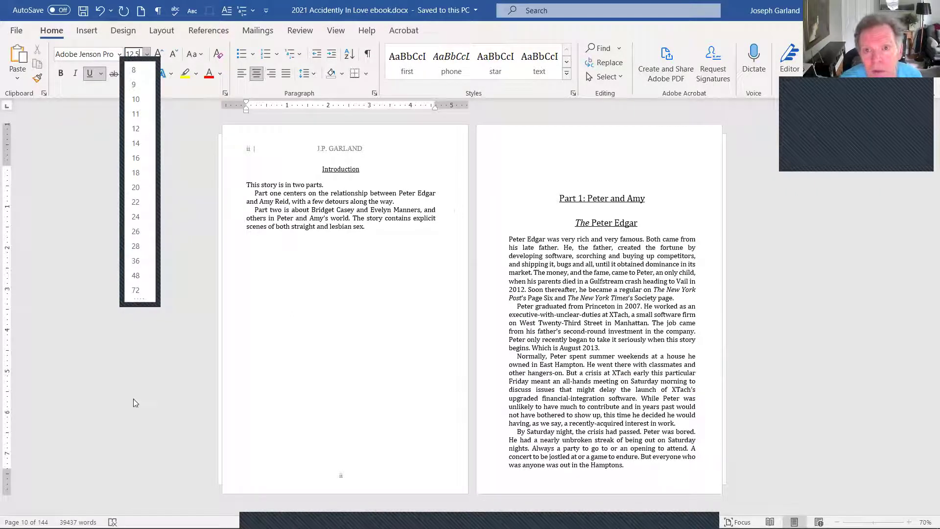
pyautogui.click(567, 63)
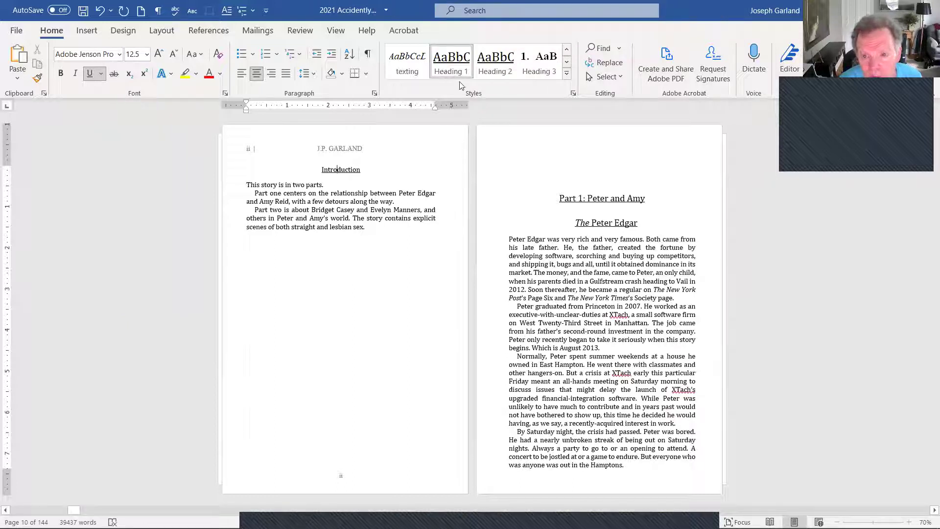
pyautogui.click(643, 348)
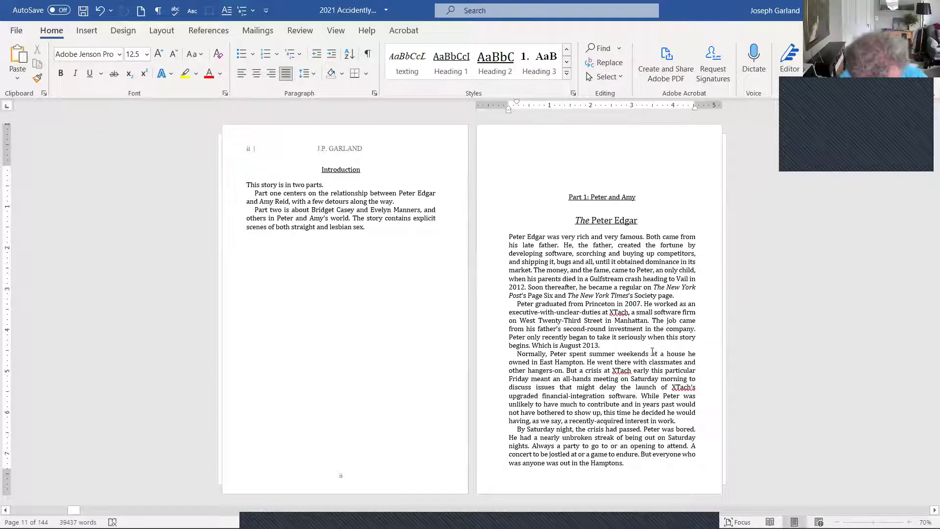
# Select the whole manuscript, go back through its front matter to the Contents, and save the file.
pyautogui.hotkey('ctrl', 'a')
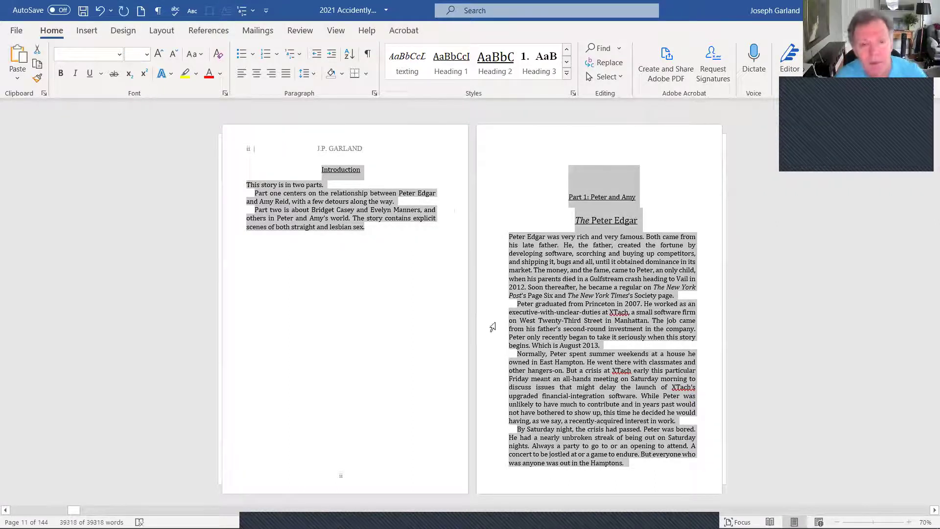
pyautogui.hotkey('ctrl', 'z')
pyautogui.scroll(5, 489, 307)
pyautogui.click(689, 397)
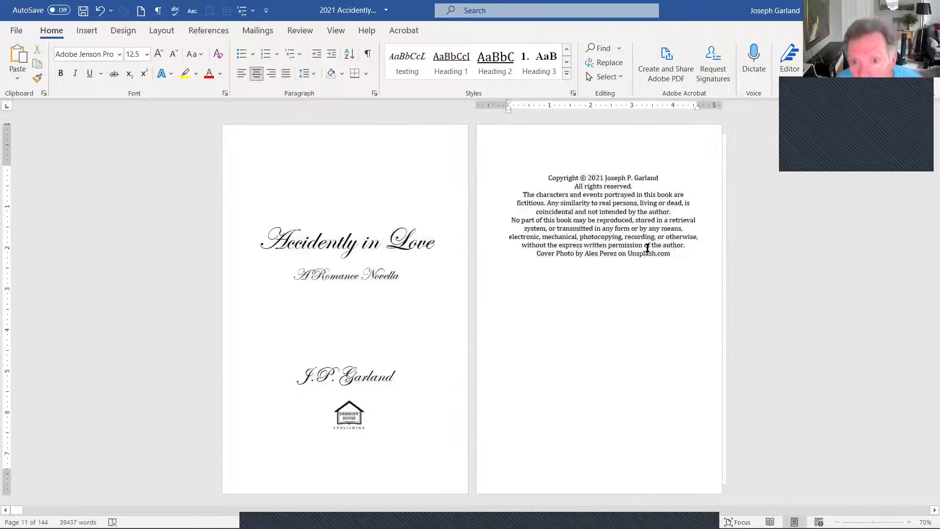
pyautogui.scroll(-5, 402, 305)
pyautogui.click(402, 304)
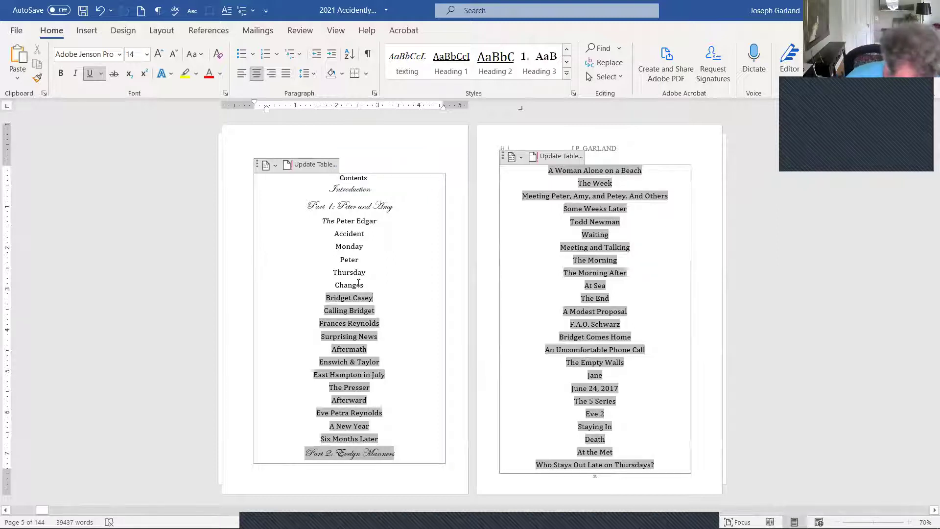
pyautogui.hotkey('ctrl', 's')
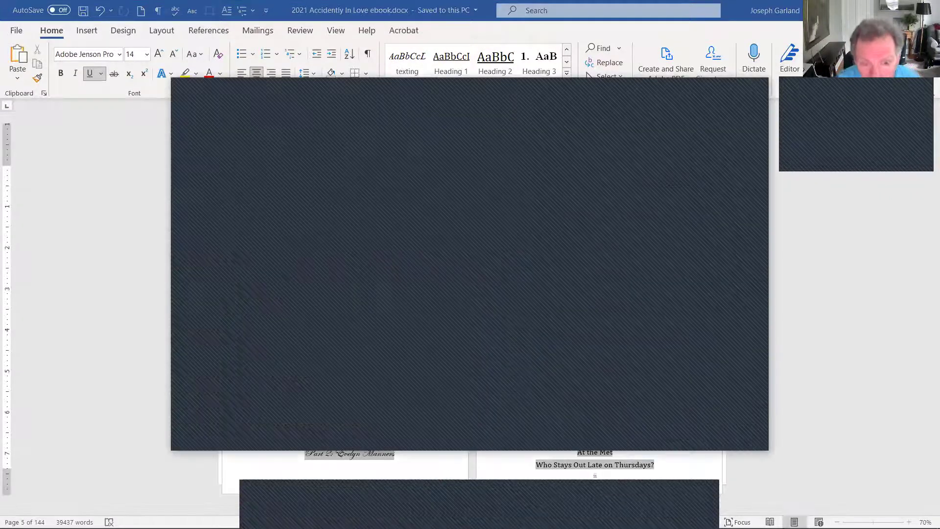
# Switch to Draft2Digital and upload 2021 Accidently In Love ebook.docx as the new book file in the ebook details.
pyautogui.hotkey('alt', 'Tab')
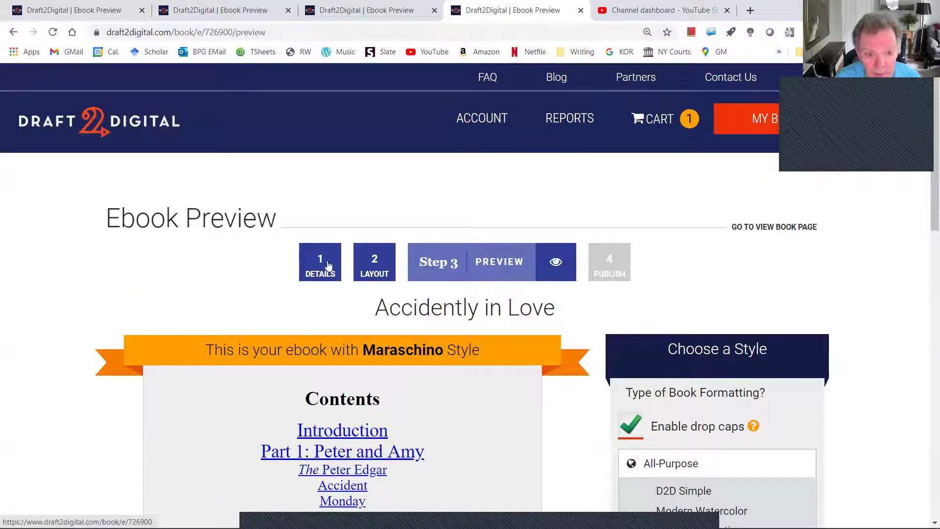
pyautogui.click(328, 264)
pyautogui.scroll(-1, 565, 329)
pyautogui.click(565, 328)
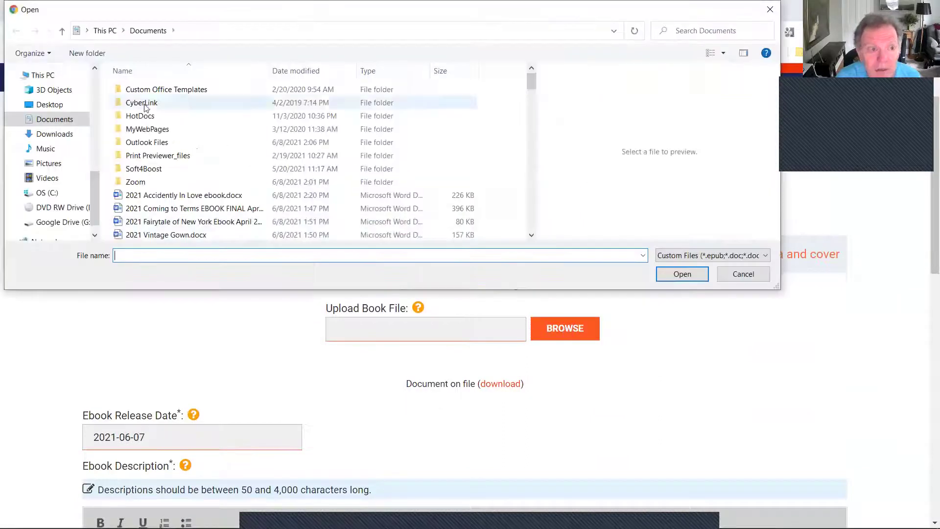
pyautogui.click(197, 196)
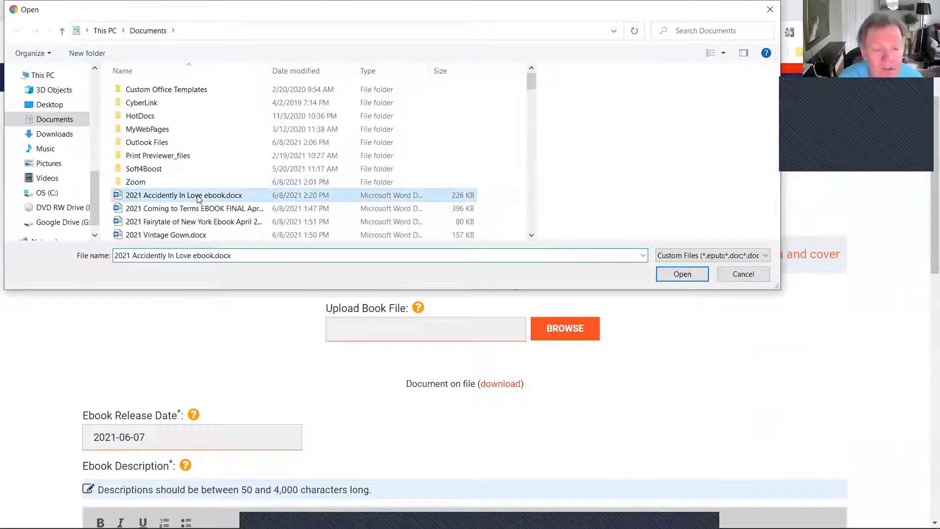
pyautogui.doubleClick(198, 197)
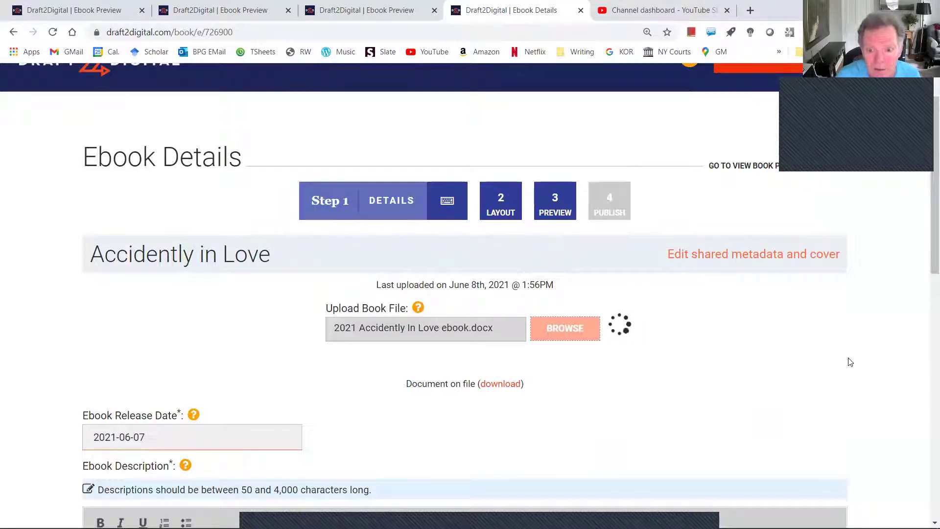
pyautogui.scroll(-1, 850, 362)
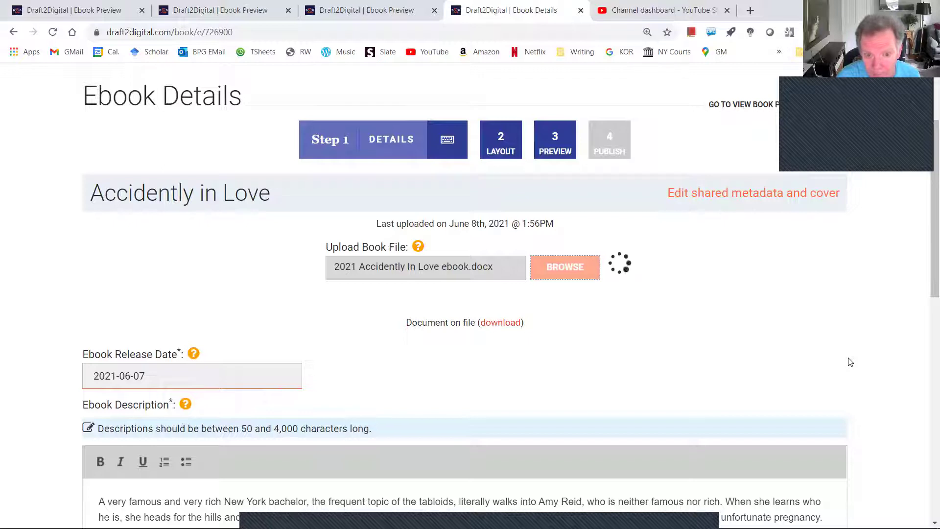
pyautogui.scroll(-1, 851, 362)
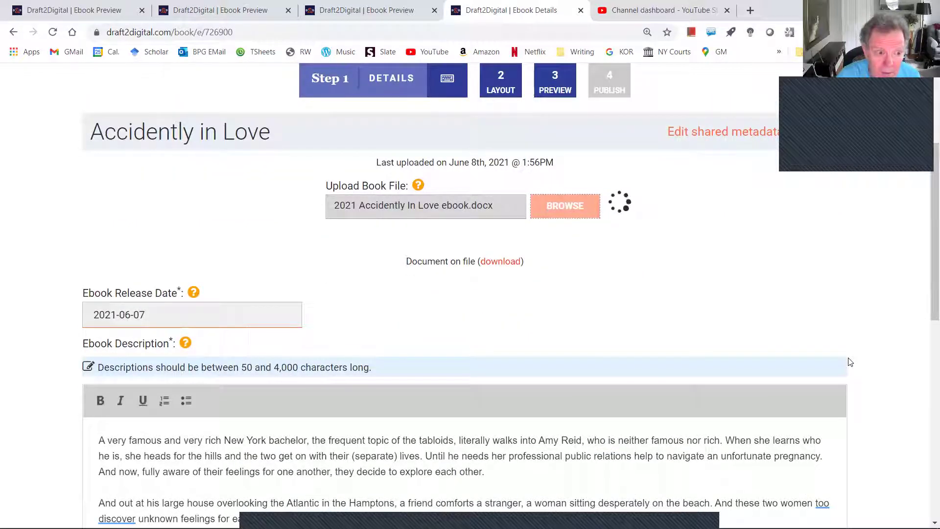
pyautogui.scroll(1, 851, 362)
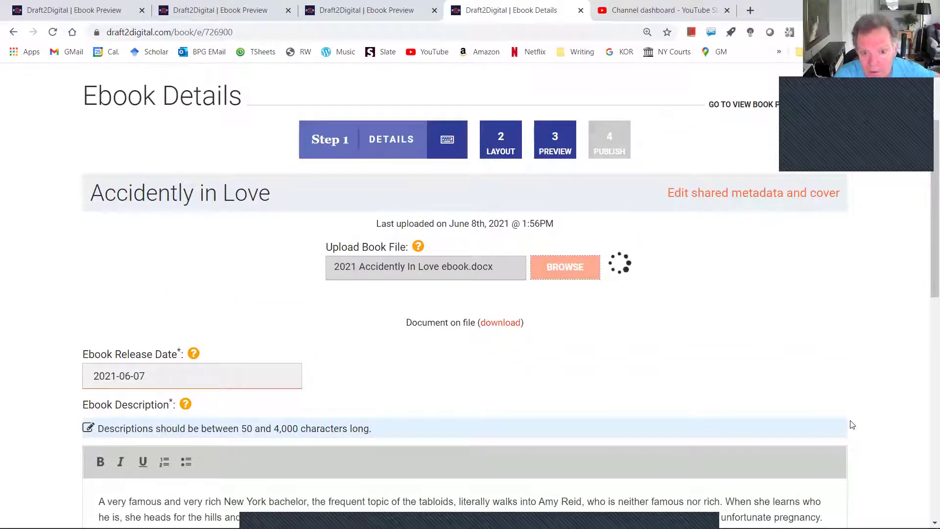
pyautogui.scroll(-1, 852, 425)
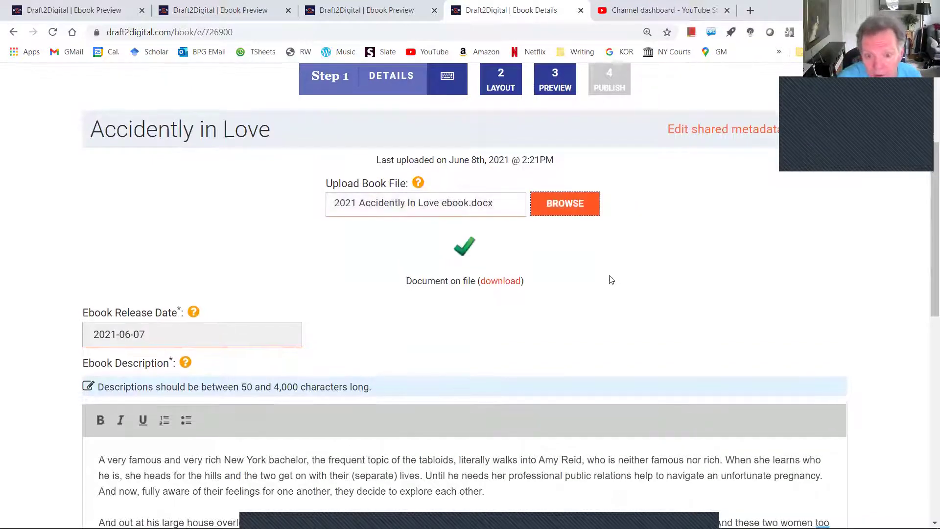
# Save the ebook details and accept the detected chapter layout to generate a new preview.
pyautogui.scroll(-15, 609, 279)
pyautogui.click(460, 246)
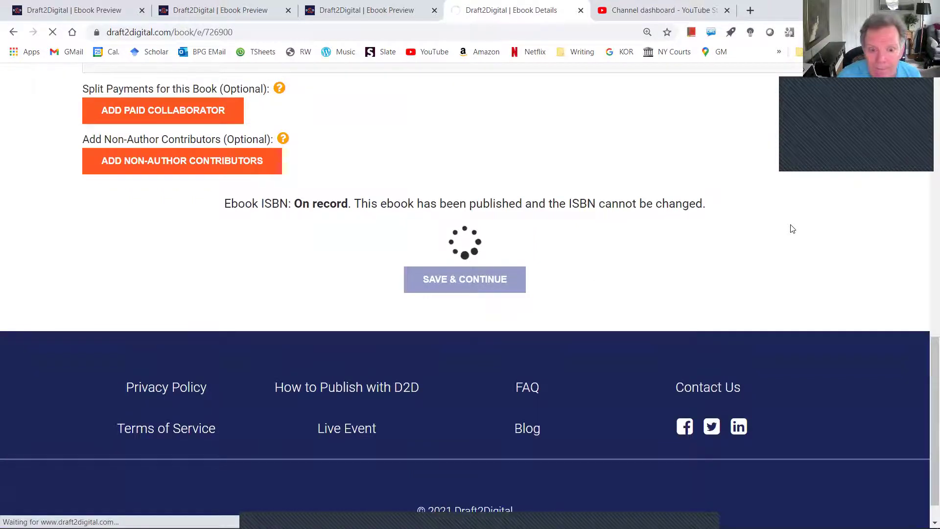
pyautogui.scroll(-10, 741, 257)
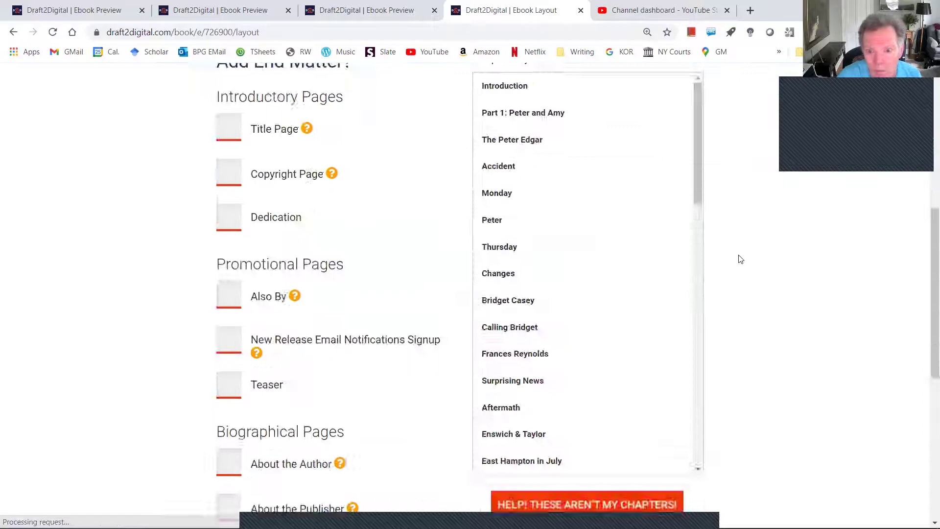
pyautogui.click(651, 257)
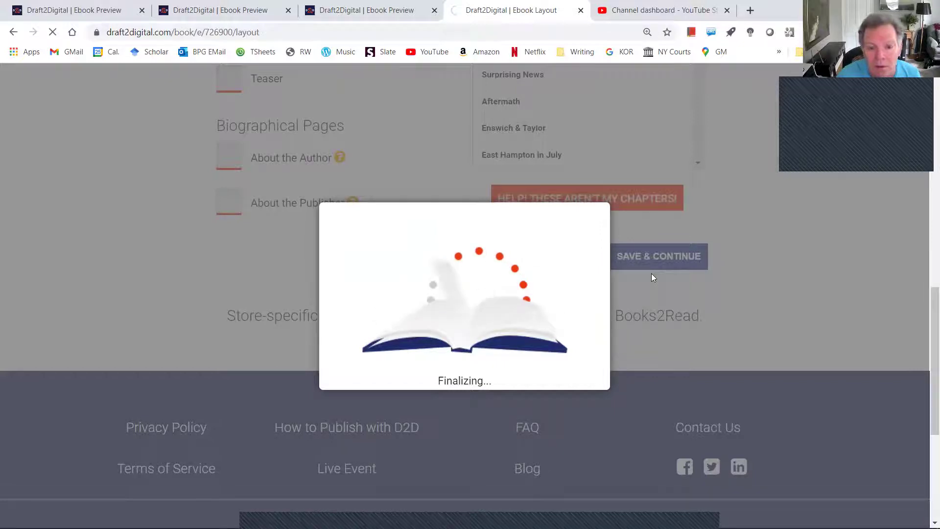
# Move through the new preview from the title page to Contents and examine the type sizes of the linked part and chapter titles.
pyautogui.scroll(-4, 610, 281)
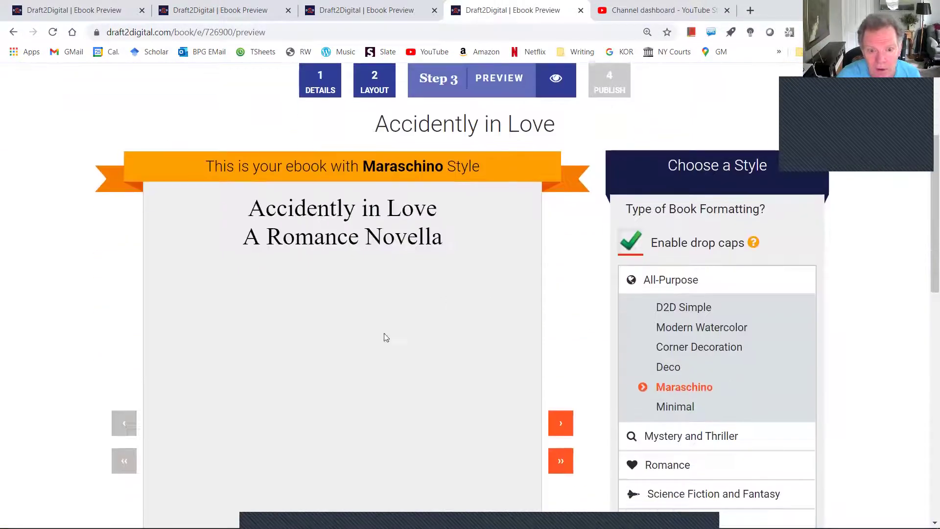
pyautogui.click(562, 426)
pyautogui.click(566, 429)
pyautogui.click(565, 430)
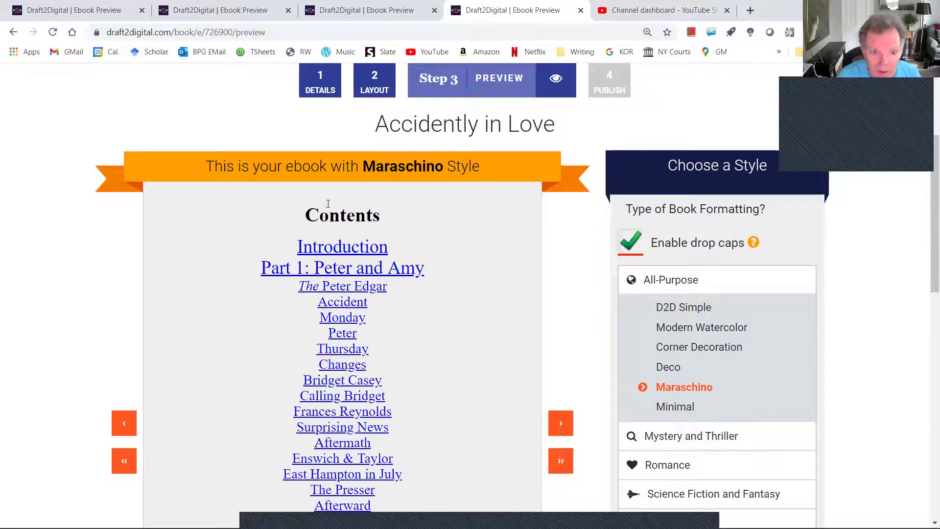
pyautogui.scroll(-3, 360, 287)
pyautogui.scroll(3, 360, 286)
pyautogui.scroll(-4, 363, 286)
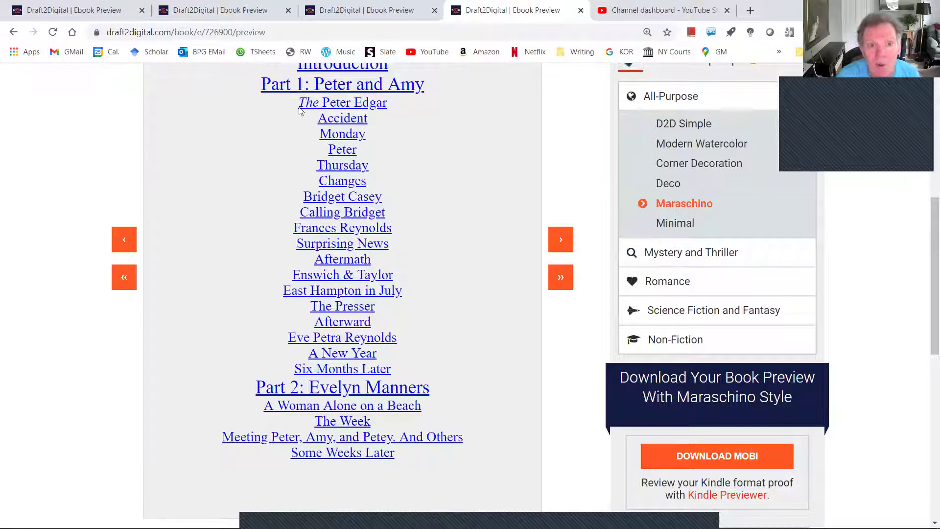
pyautogui.scroll(3, 313, 118)
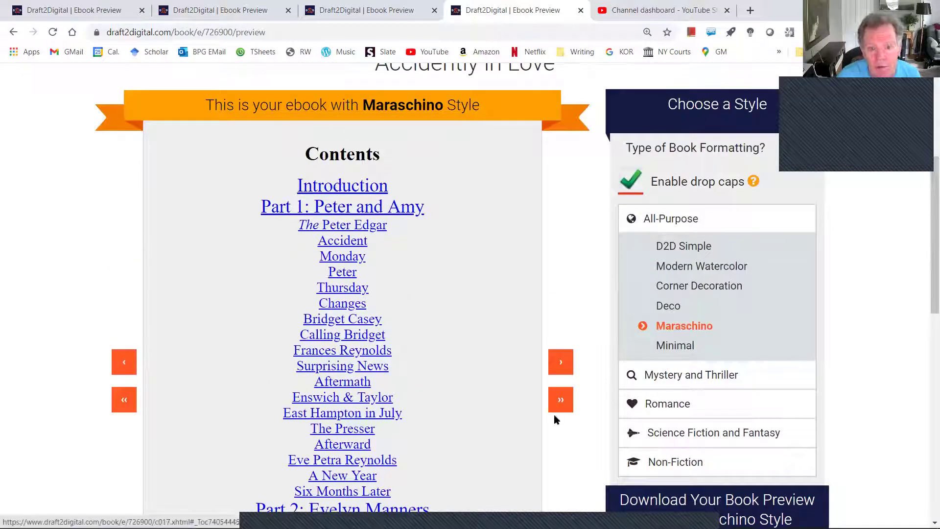
# Go forward past the Introduction and Part 1 pages to The Peter Edgar and examine its heading, drop cap and paragraphs.
pyautogui.click(565, 368)
pyautogui.click(565, 368)
pyautogui.click(566, 368)
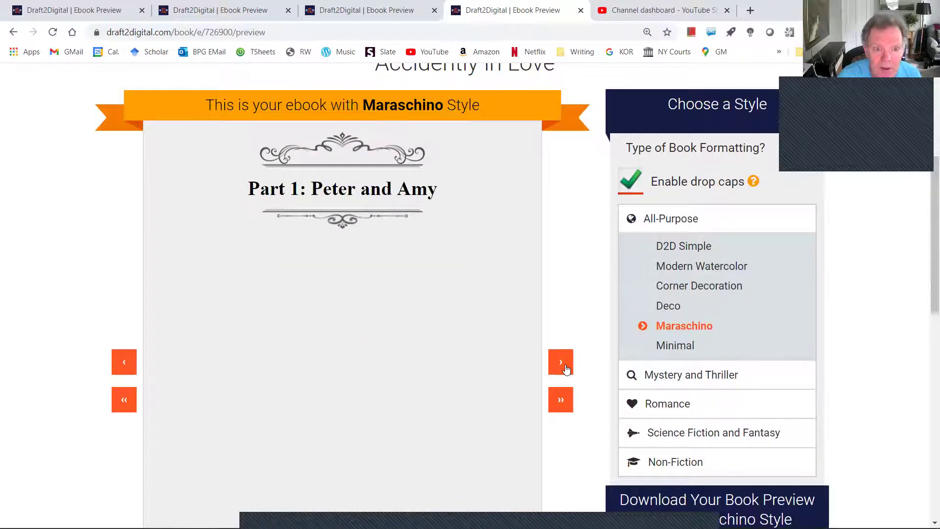
pyautogui.click(566, 368)
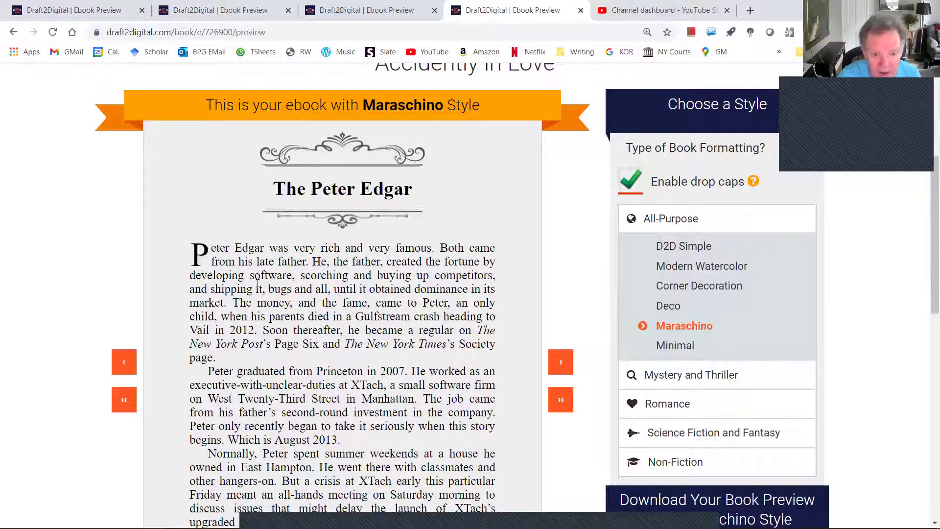
pyautogui.scroll(-1, 258, 283)
pyautogui.scroll(-2, 262, 278)
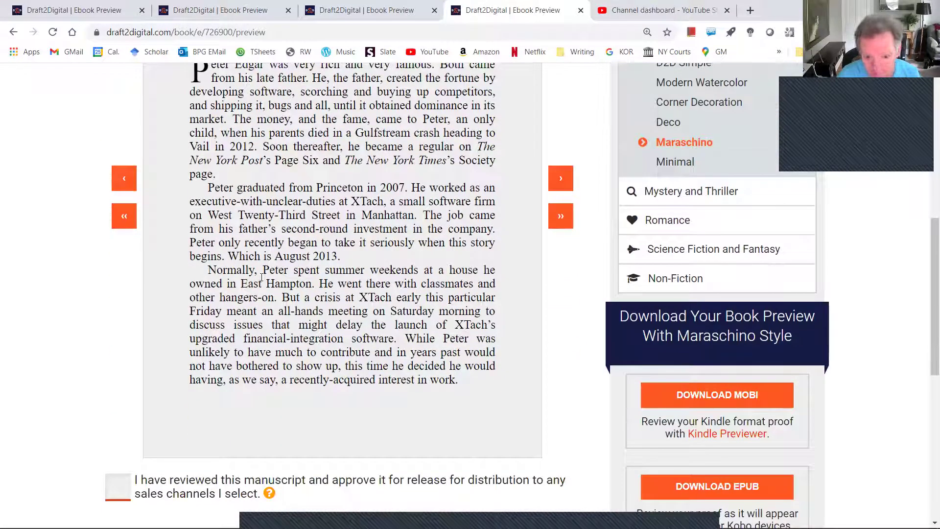
pyautogui.scroll(-3, 384, 295)
pyautogui.scroll(5, 432, 303)
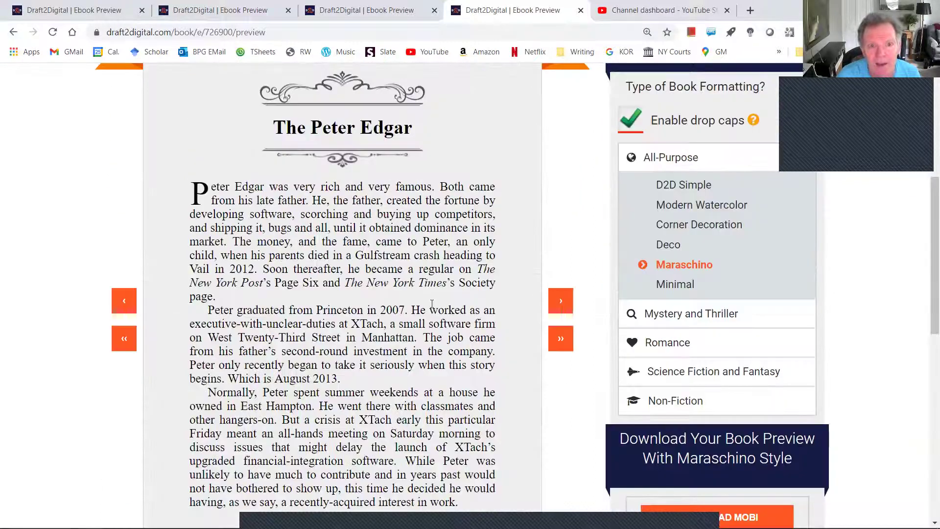
pyautogui.scroll(-9, 430, 305)
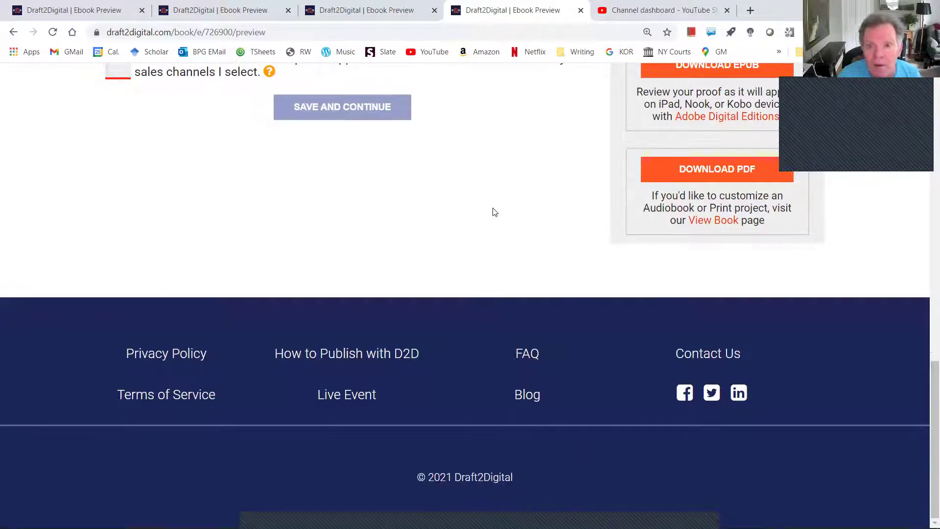
pyautogui.scroll(12, 493, 211)
pyautogui.scroll(-6, 493, 210)
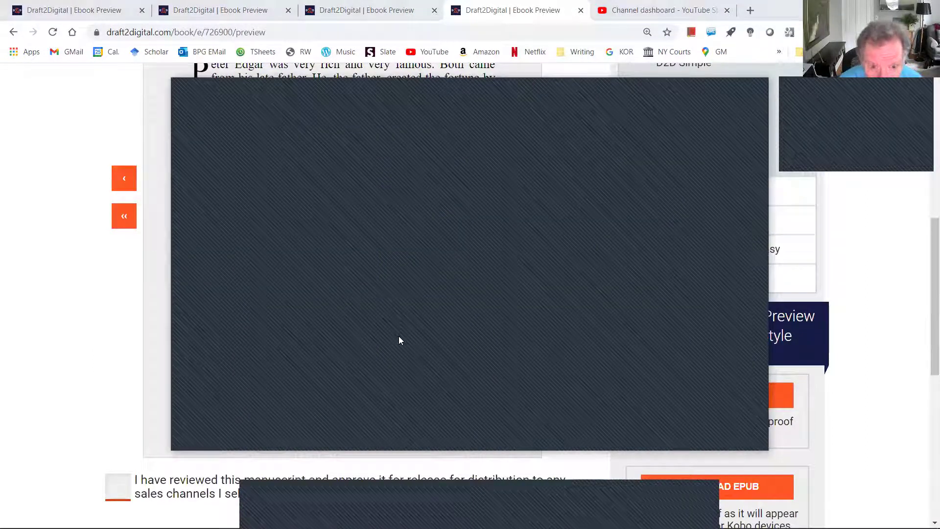
# Switch to Word, return to the title page of Joe Lyrics 2021 ebook.docx and hide the formatting marks.
pyautogui.hotkey('alt', 'Tab')
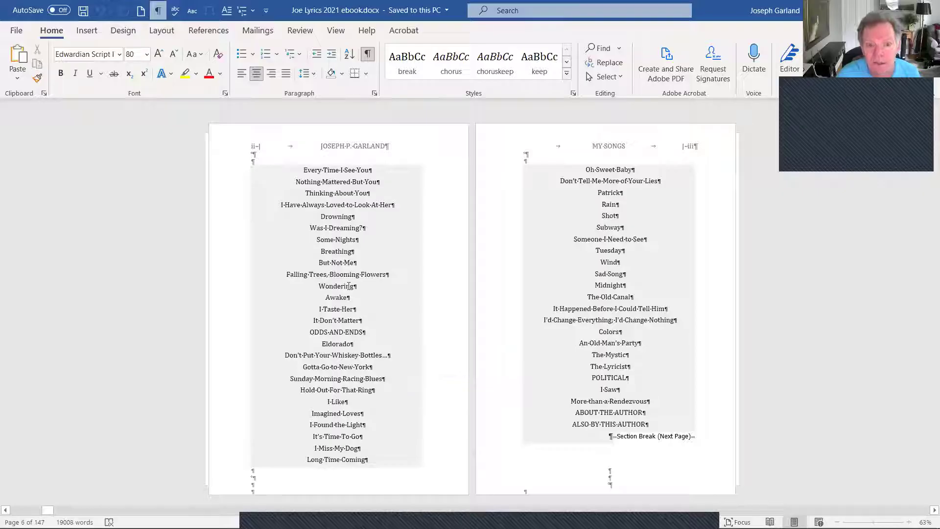
pyautogui.scroll(10, 349, 285)
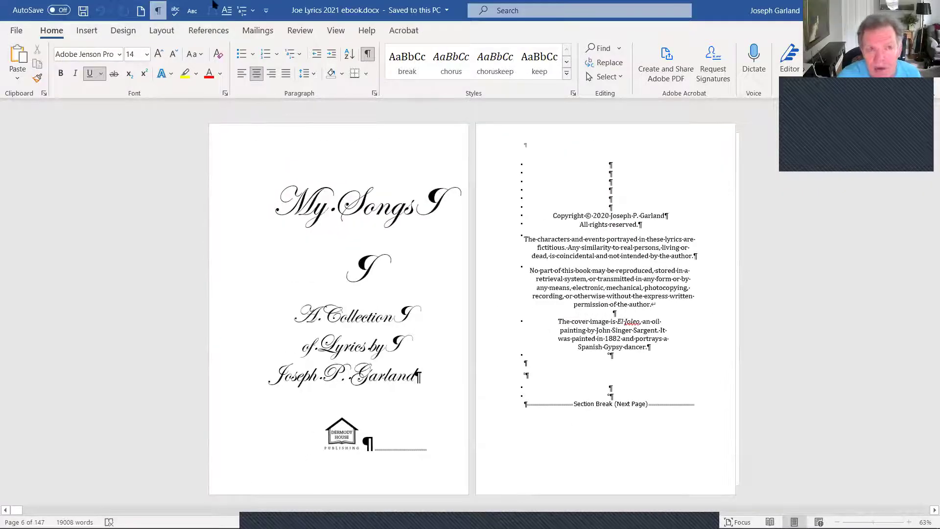
pyautogui.click(367, 53)
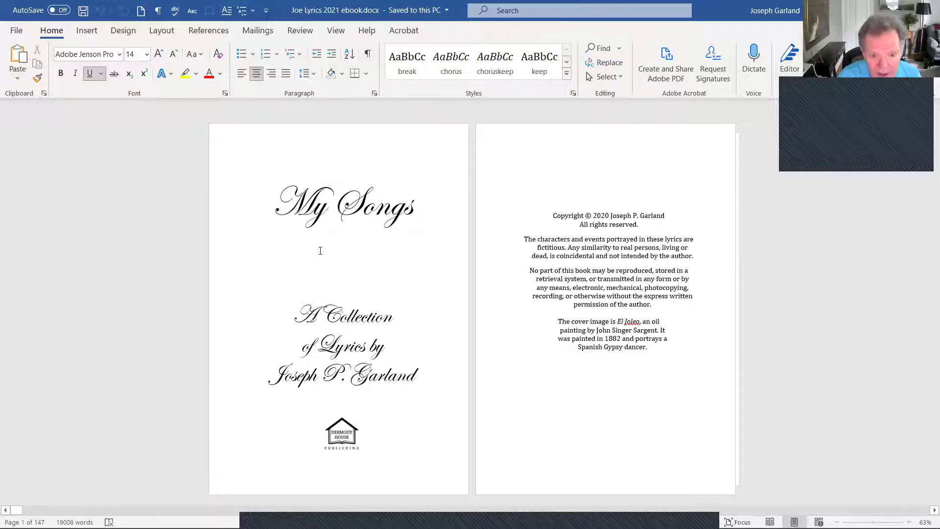
# Go past Contents and Ballads to the Barrington lyrics and check the style of a chorus line and the gap below the verse.
pyautogui.scroll(-2, 321, 251)
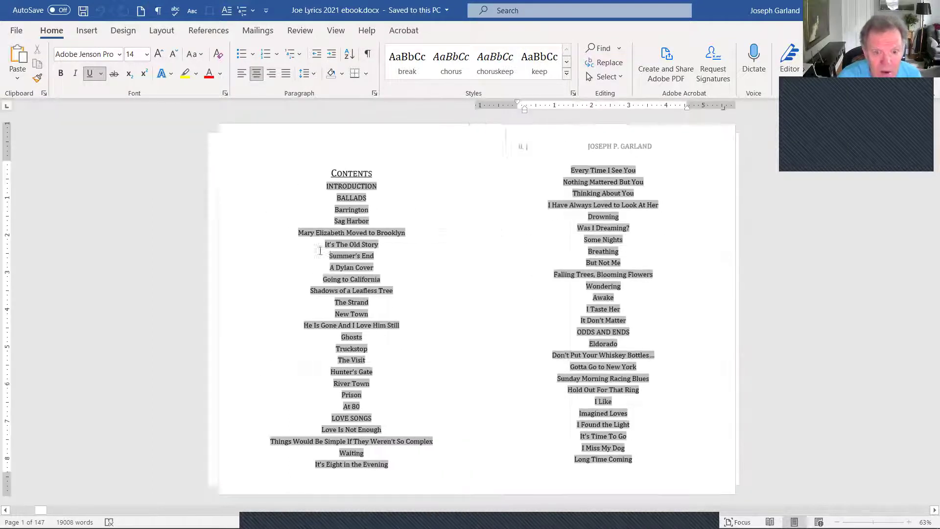
pyautogui.scroll(-3, 553, 276)
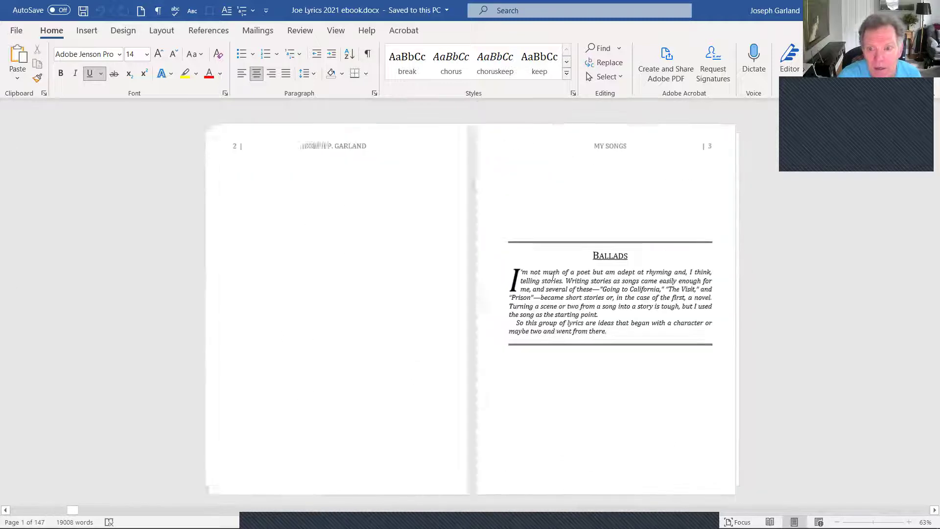
pyautogui.click(323, 212)
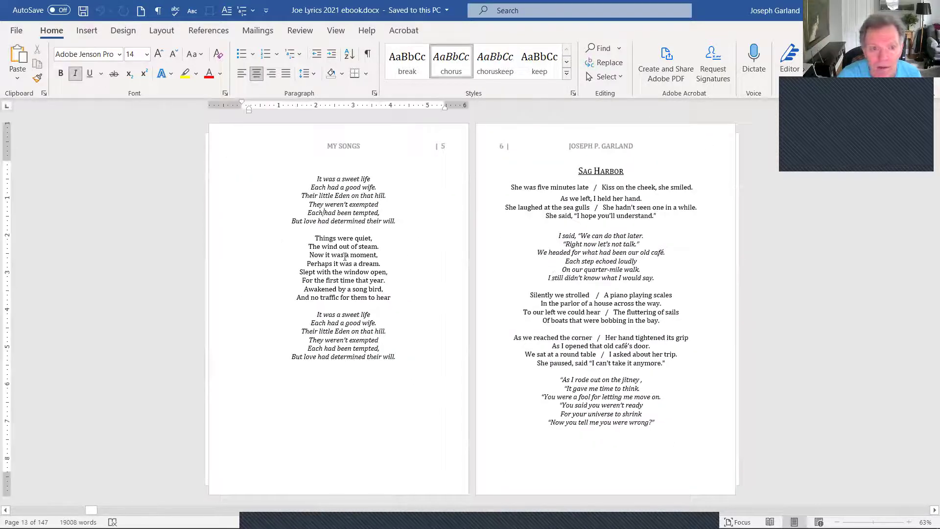
pyautogui.click(337, 230)
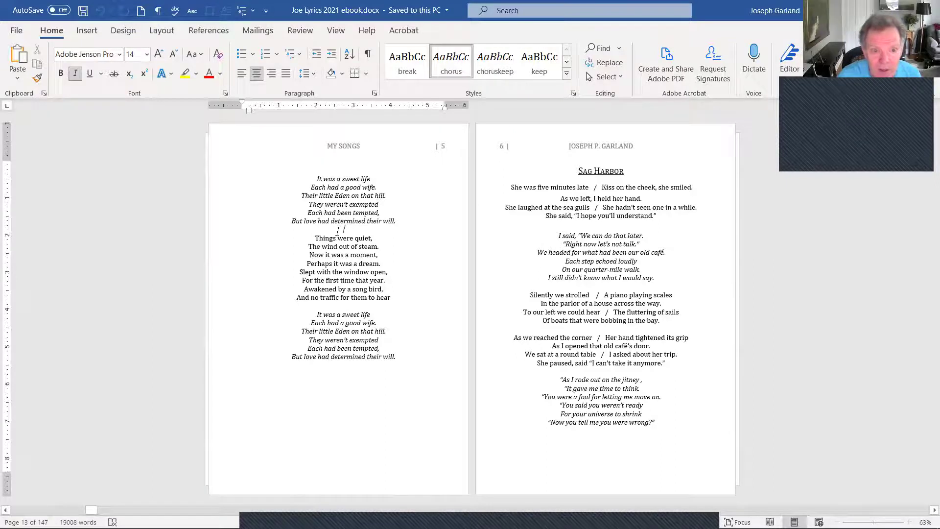
# Page through the songs up to Summer's End and back to the Introduction, examining how verses and choruses are laid out.
pyautogui.scroll(-3, 344, 255)
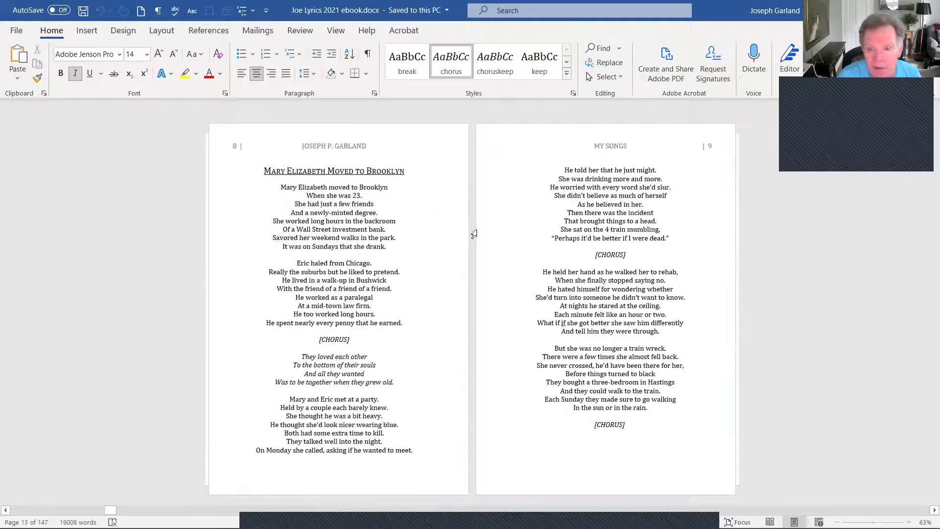
pyautogui.scroll(-4, 379, 239)
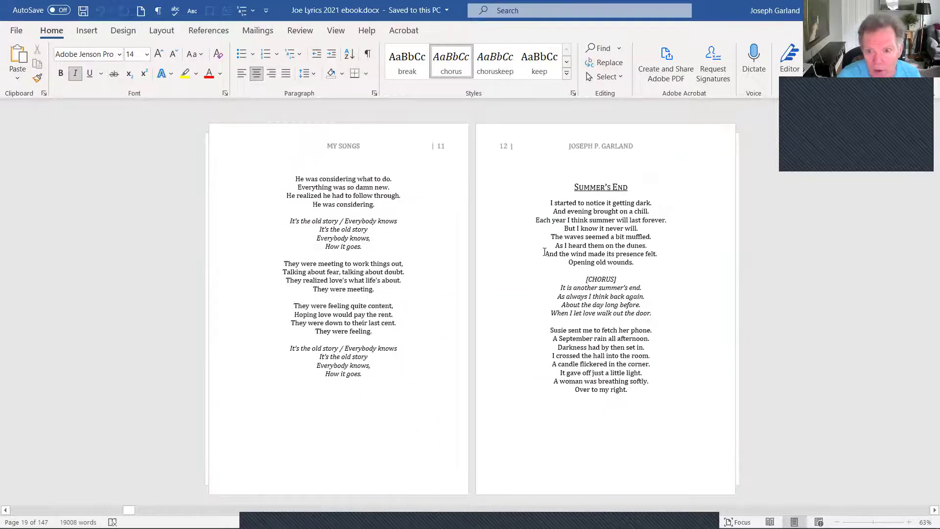
pyautogui.scroll(5, 544, 252)
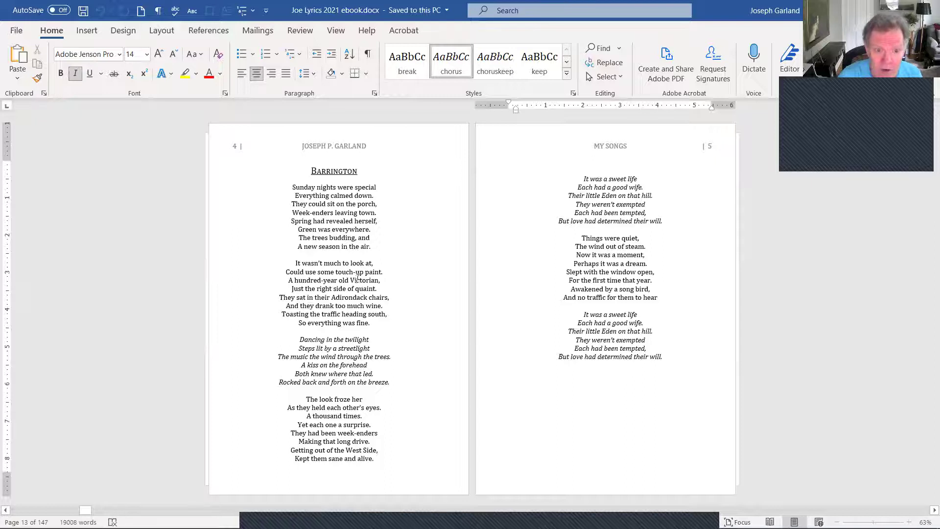
pyautogui.scroll(4, 358, 278)
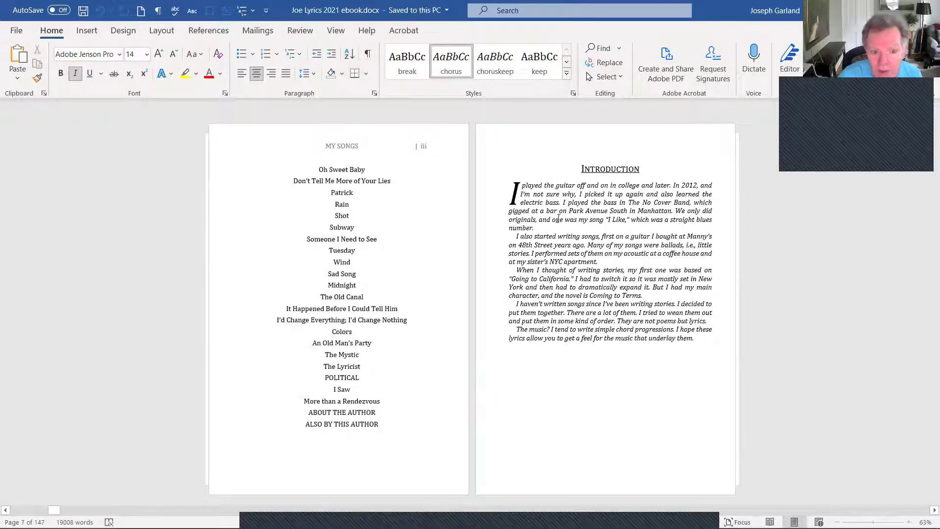
pyautogui.scroll(-5, 558, 219)
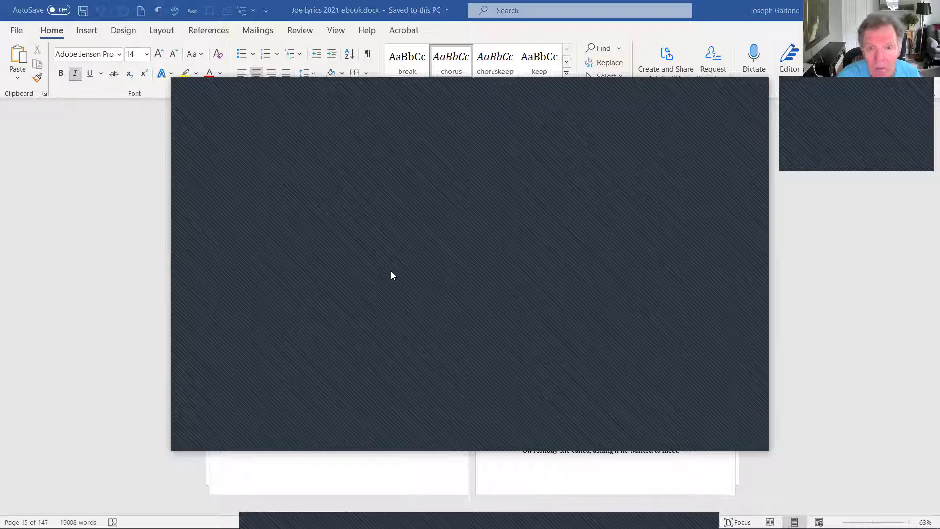
# Switch to the web browser and open Amazon in a new tab.
pyautogui.hotkey('alt', 'Tab')
pyautogui.click(749, 10)
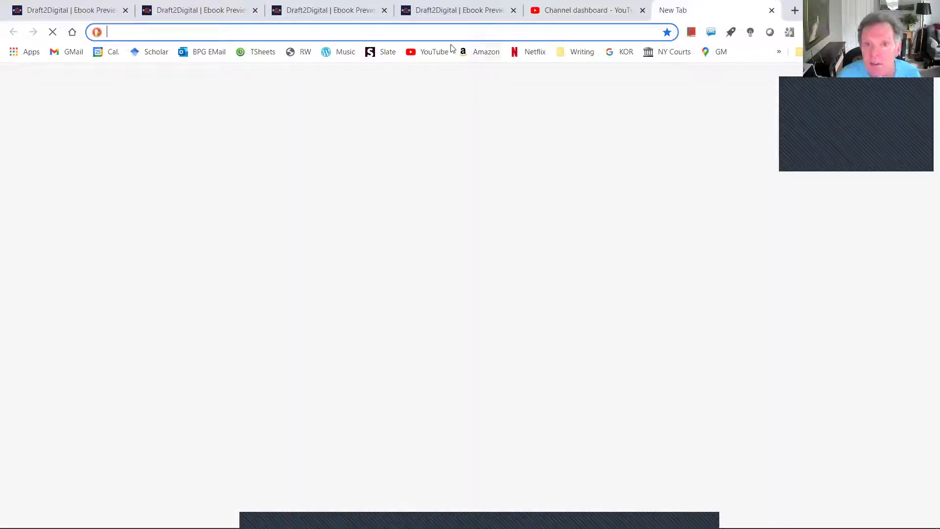
pyautogui.click(472, 52)
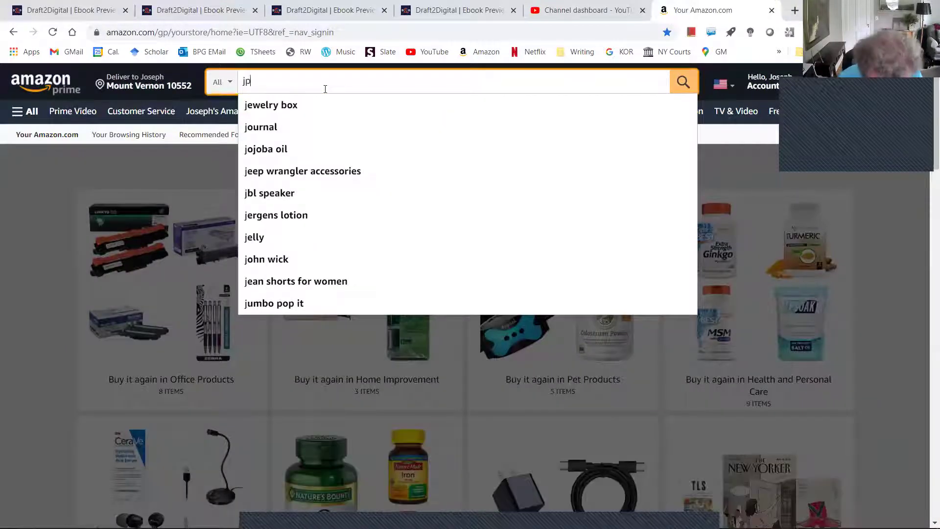
# Search Amazon's Books department for the author's name.
pyautogui.write('se[j')
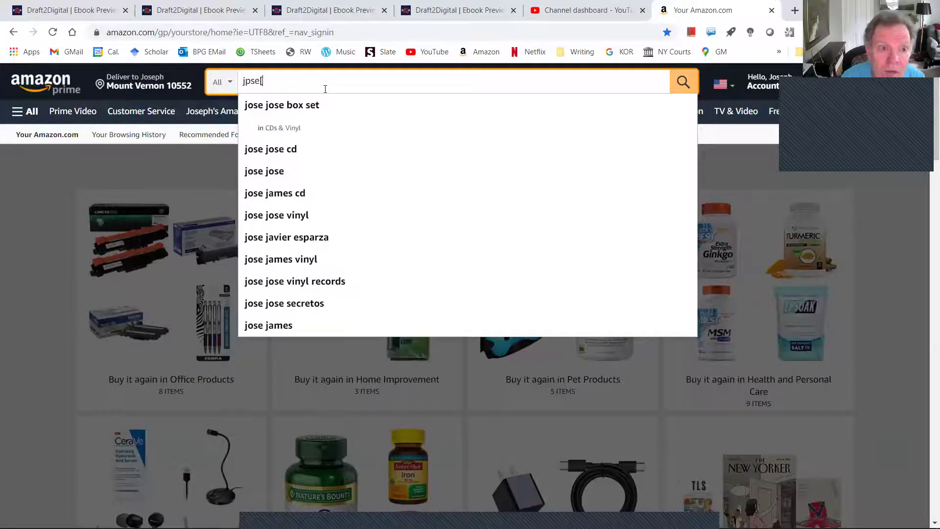
pyautogui.press('BackSpace')
pyautogui.press('BackSpace')
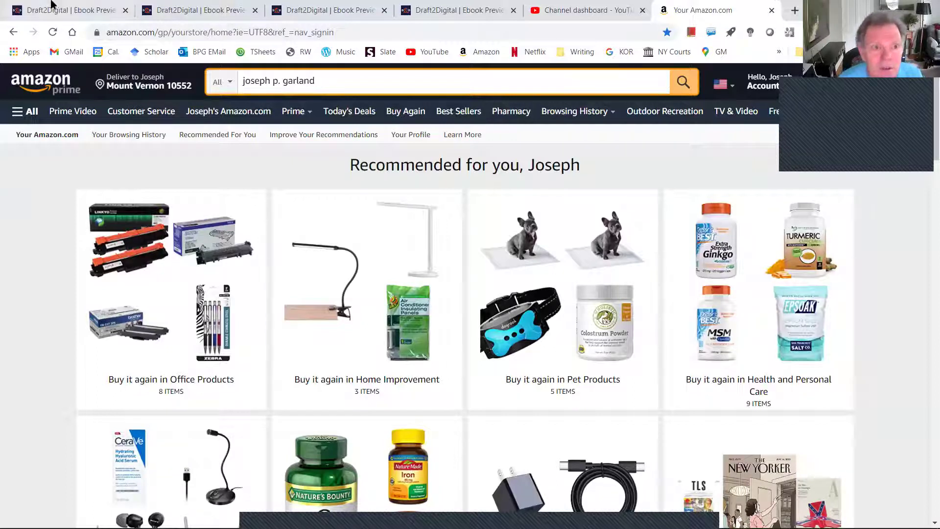
pyautogui.click(222, 82)
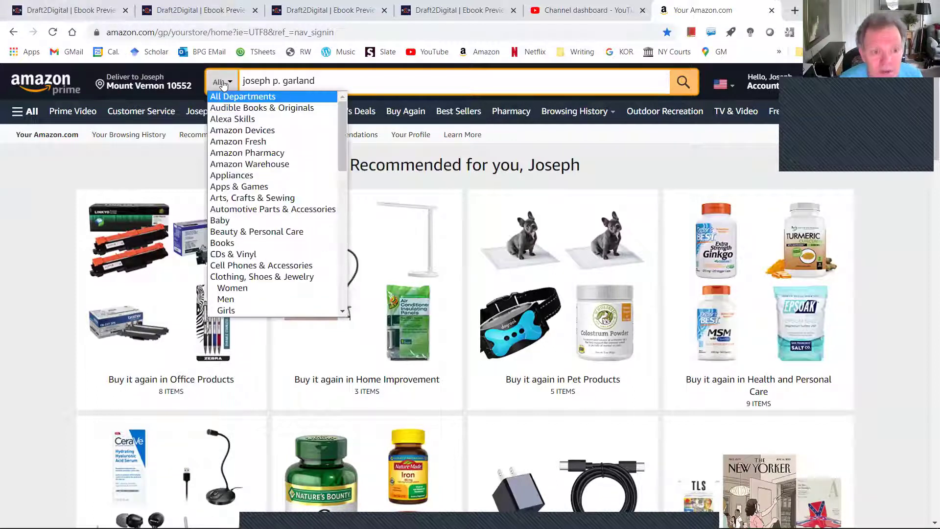
pyautogui.click(269, 243)
pyautogui.click(686, 91)
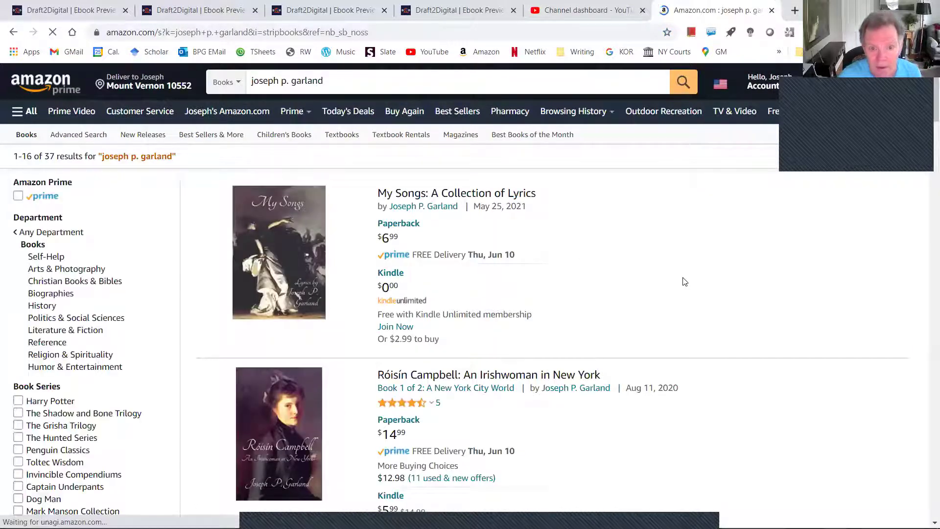
# Look through the author's book results and open the page of My Songs: A Collection of Lyrics.
pyautogui.scroll(-10, 684, 282)
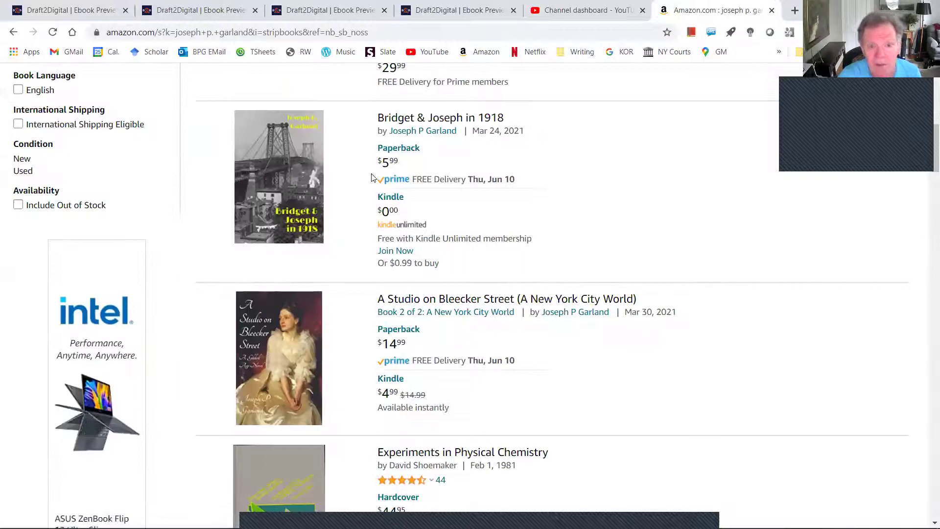
pyautogui.scroll(10, 589, 289)
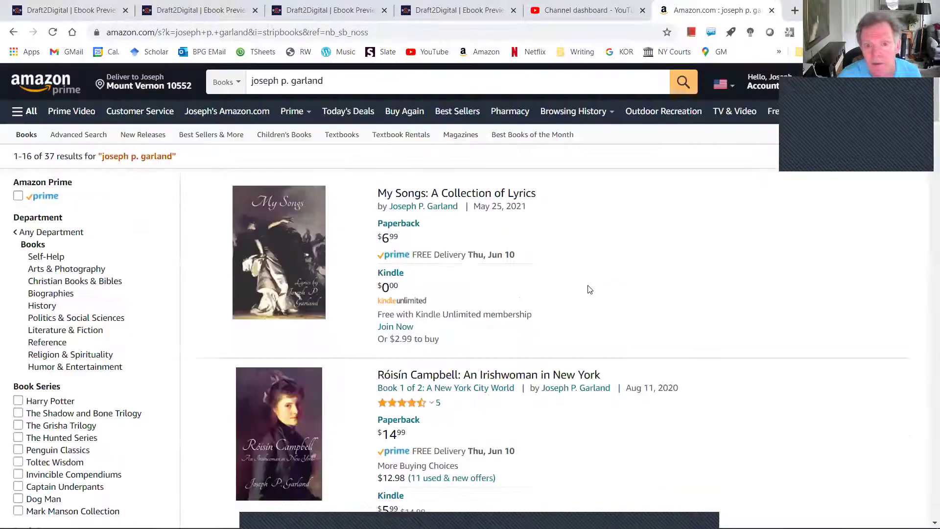
pyautogui.click(440, 197)
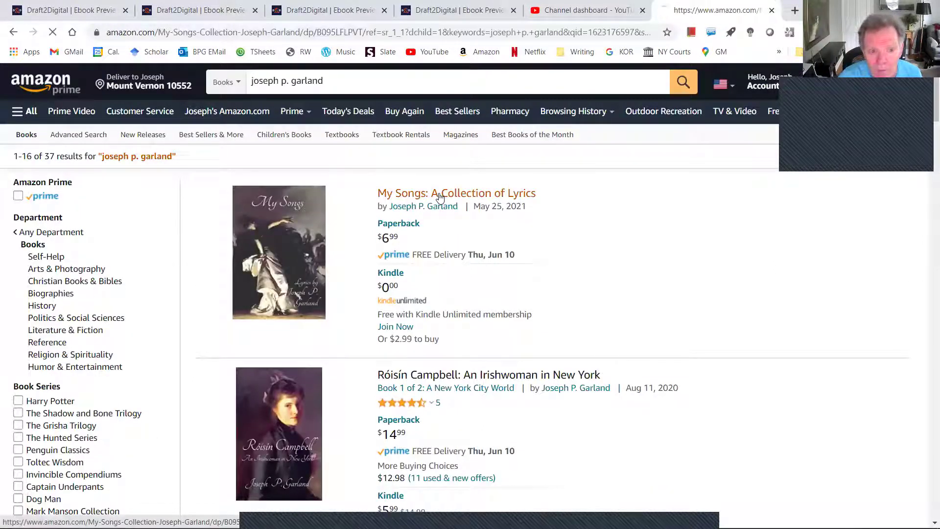
# Look over the My Songs product page and open the book's Look inside sample.
pyautogui.scroll(-3, 714, 280)
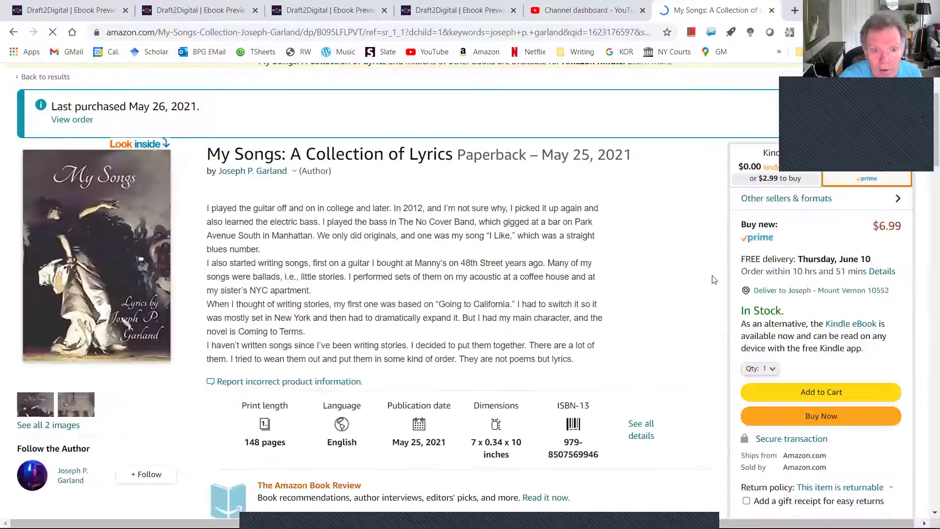
pyautogui.scroll(-2, 713, 279)
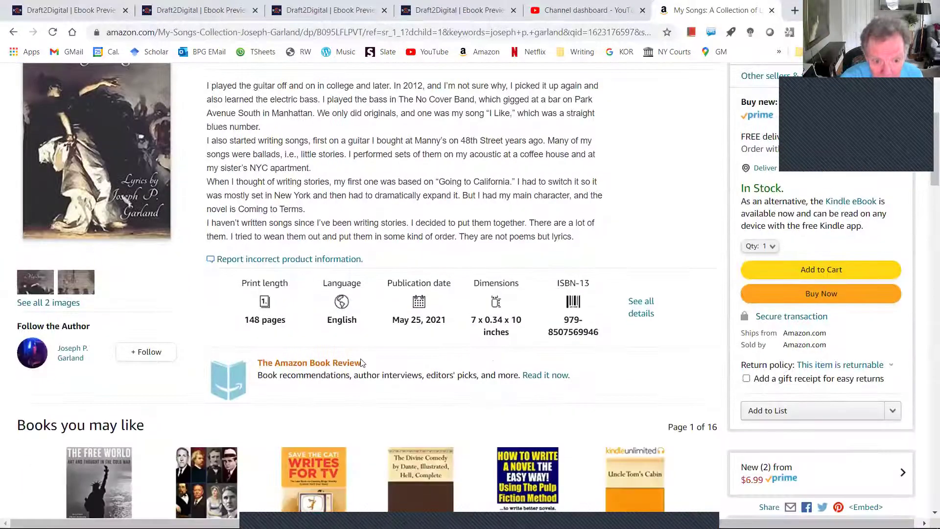
pyautogui.scroll(4, 368, 357)
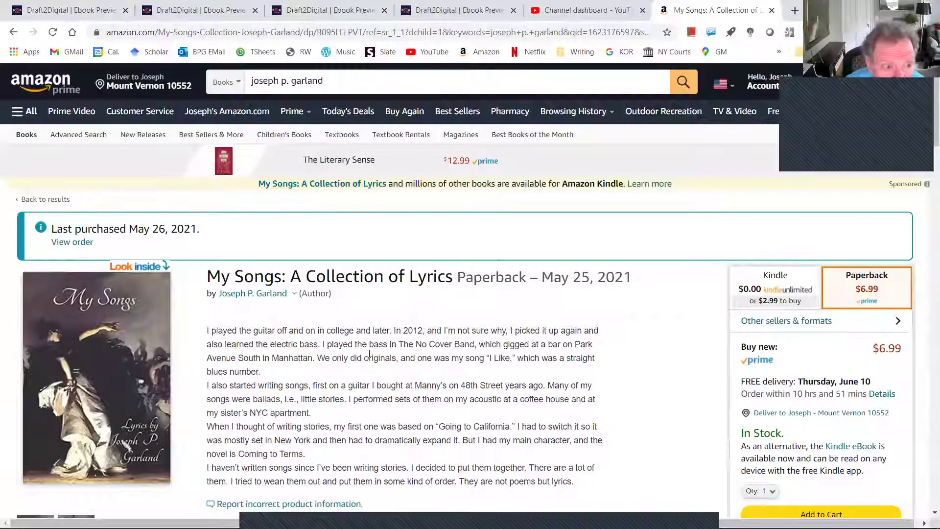
pyautogui.scroll(-5, 369, 353)
pyautogui.scroll(-4, 370, 356)
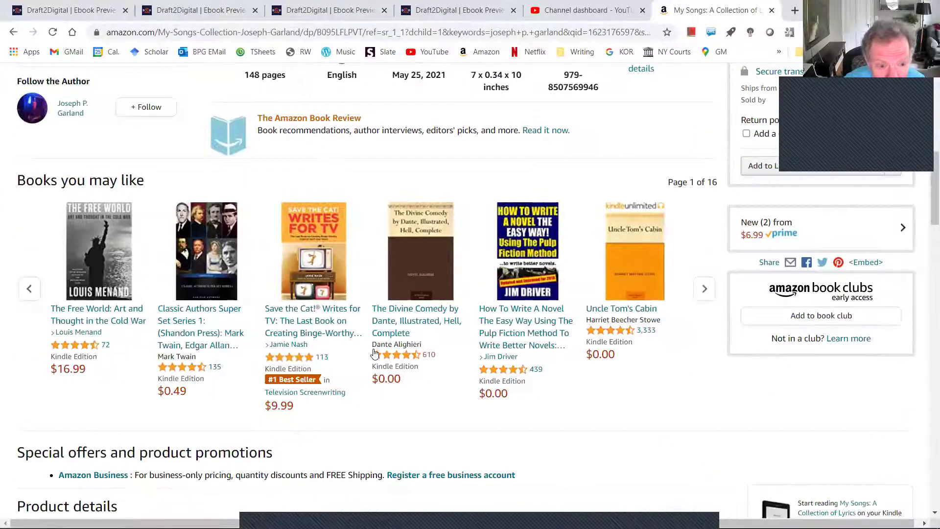
pyautogui.scroll(7, 370, 357)
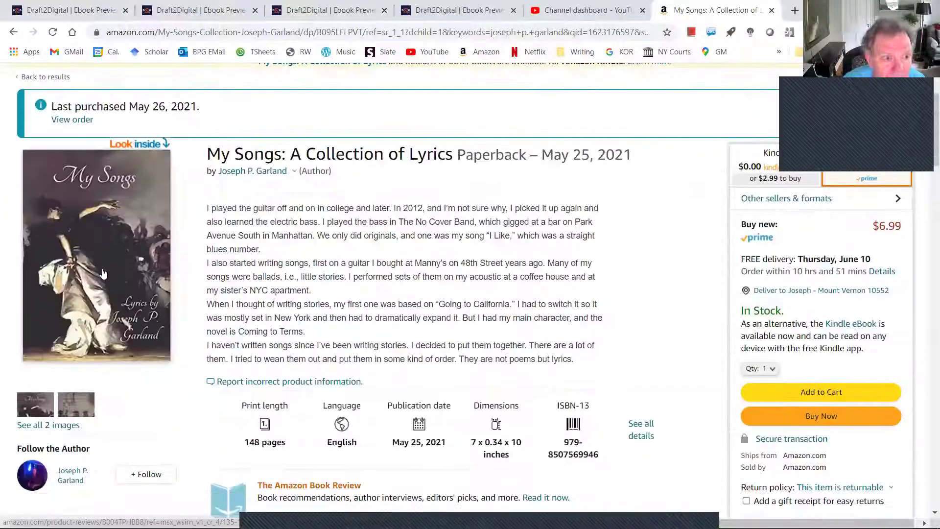
pyautogui.click(92, 216)
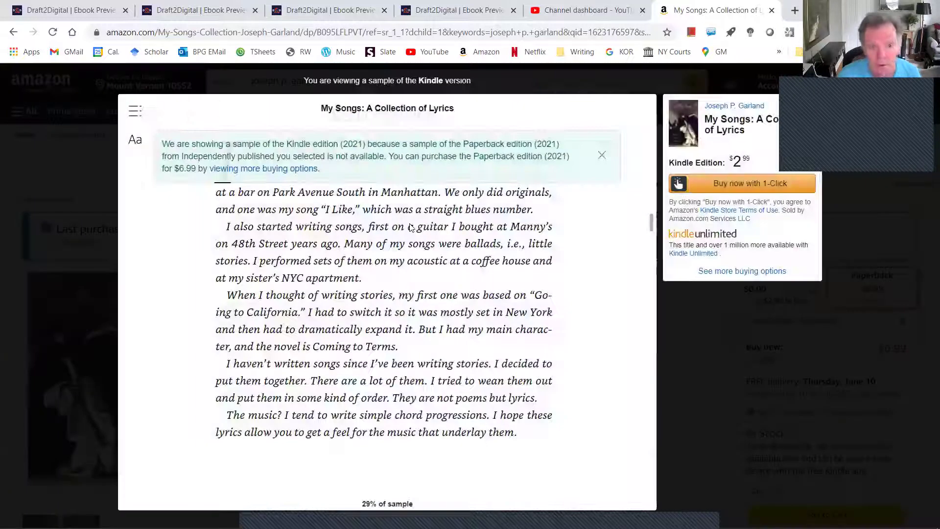
# Read through the Kindle sample from the Introduction past Summer's End, examining headings, verse spacing and italic choruses.
pyautogui.scroll(-5, 410, 228)
pyautogui.scroll(-10, 410, 227)
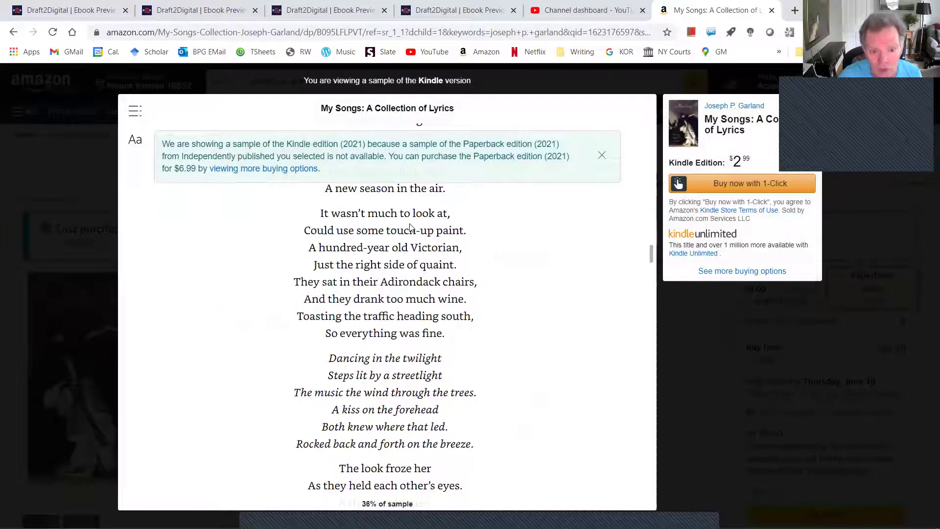
pyautogui.scroll(-15, 428, 290)
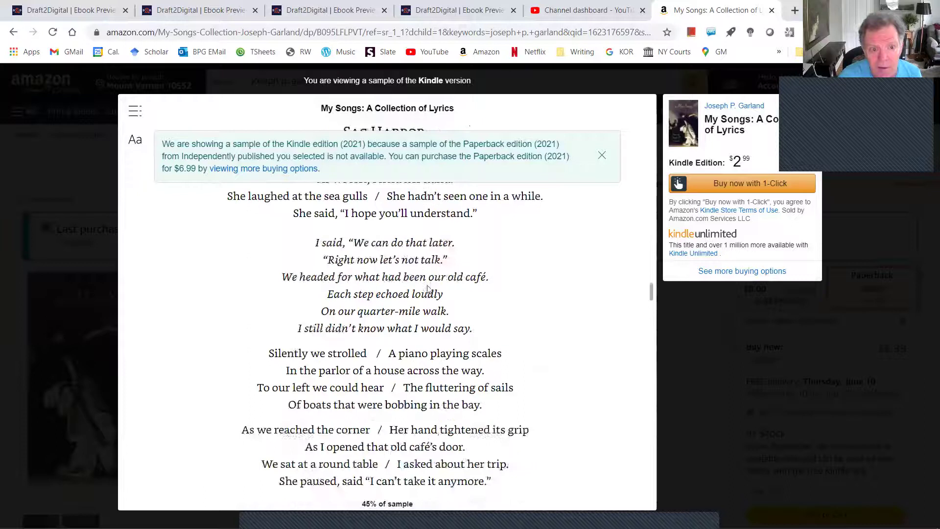
pyautogui.scroll(-5, 428, 290)
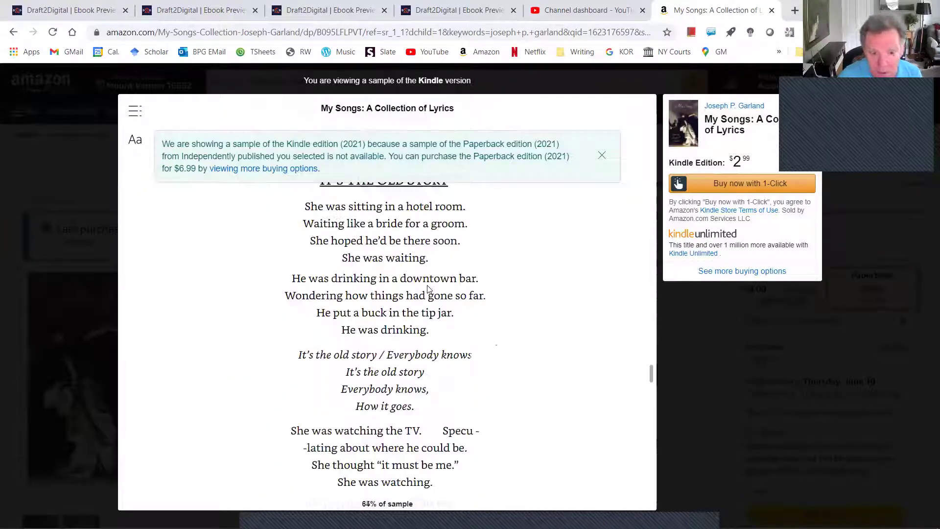
pyautogui.scroll(-14, 427, 290)
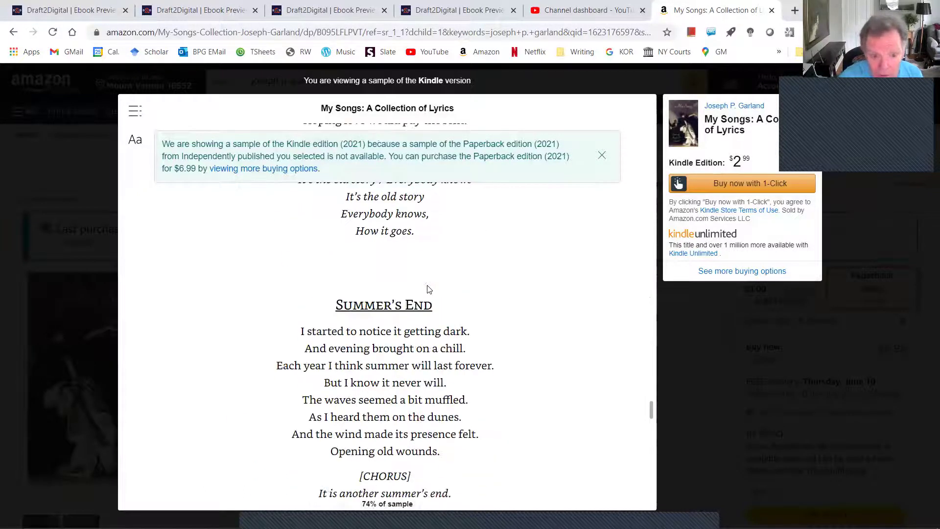
pyautogui.scroll(-9, 429, 289)
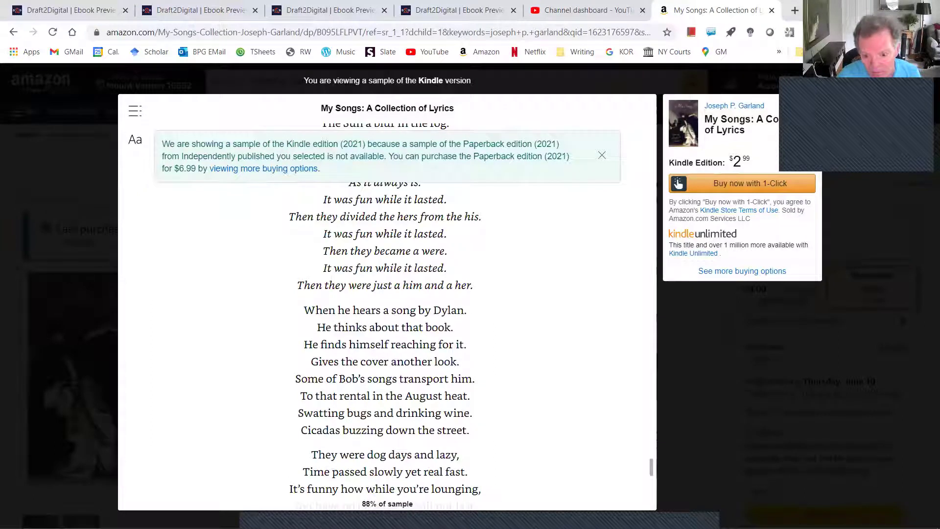